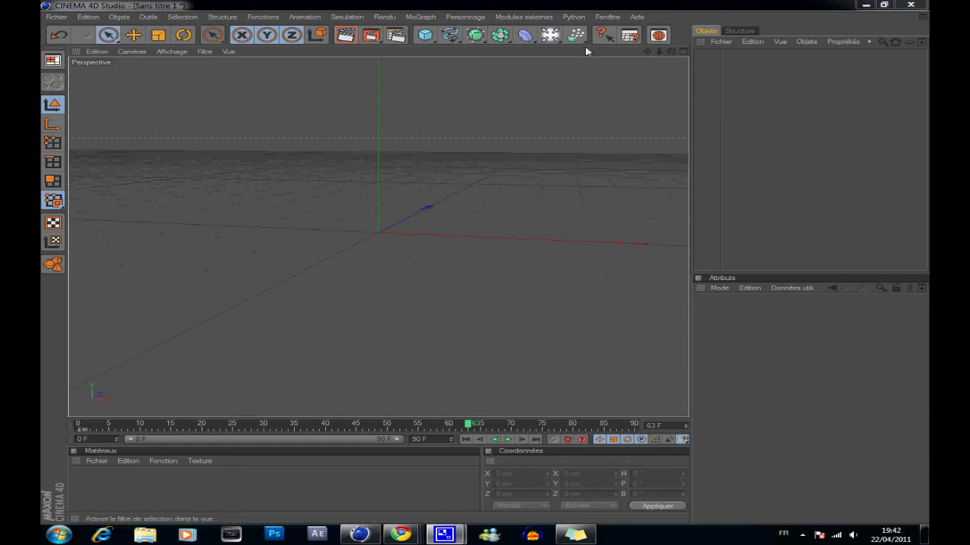
Add a MoText object reading "Shark619" and set its font to Transformers
click(432, 17)
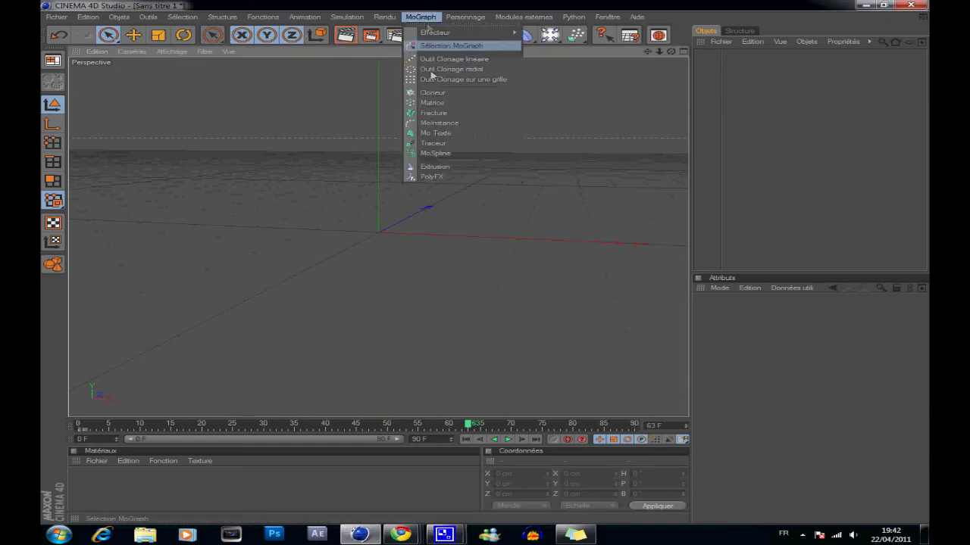
click(453, 133)
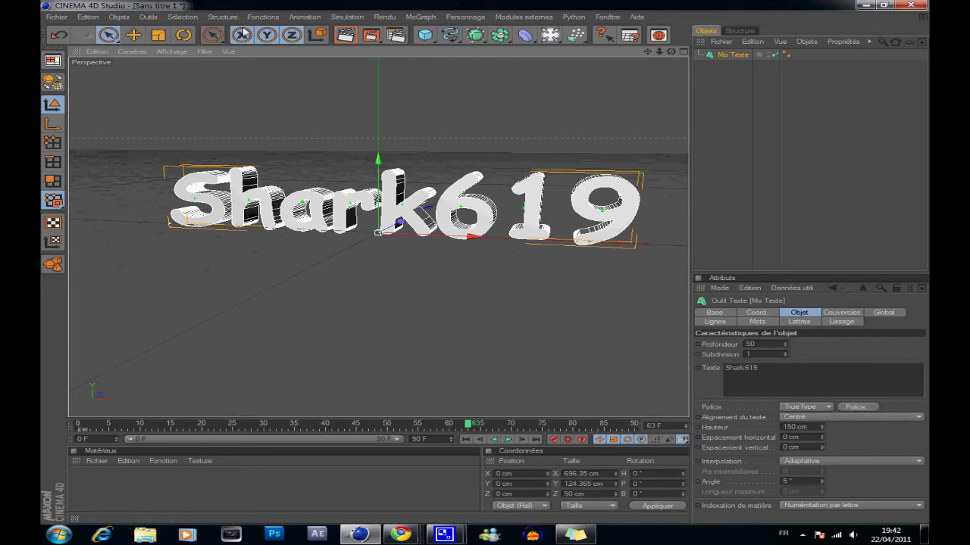
click(868, 407)
drag(180, 138, 187, 170)
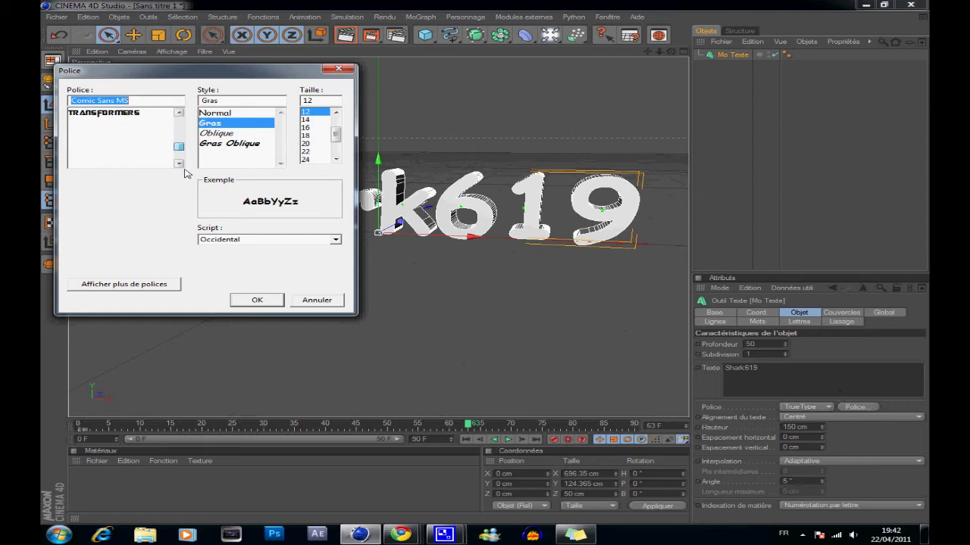
click(138, 115)
click(277, 301)
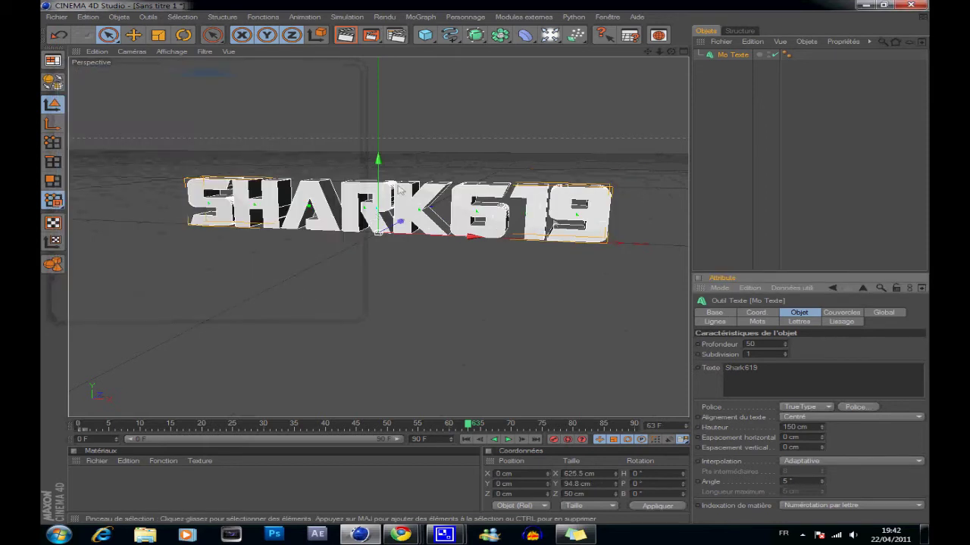
alt+drag(487, 266, 488, 265)
scroll(572, 195, up, 2)
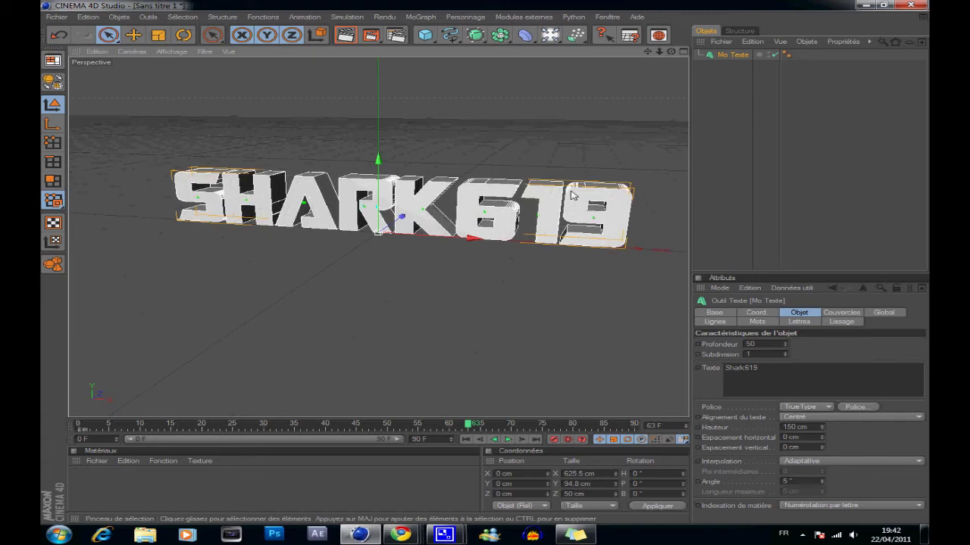
scroll(572, 195, down, 2)
alt+drag(487, 266, 487, 266)
scroll(580, 137, up, 1)
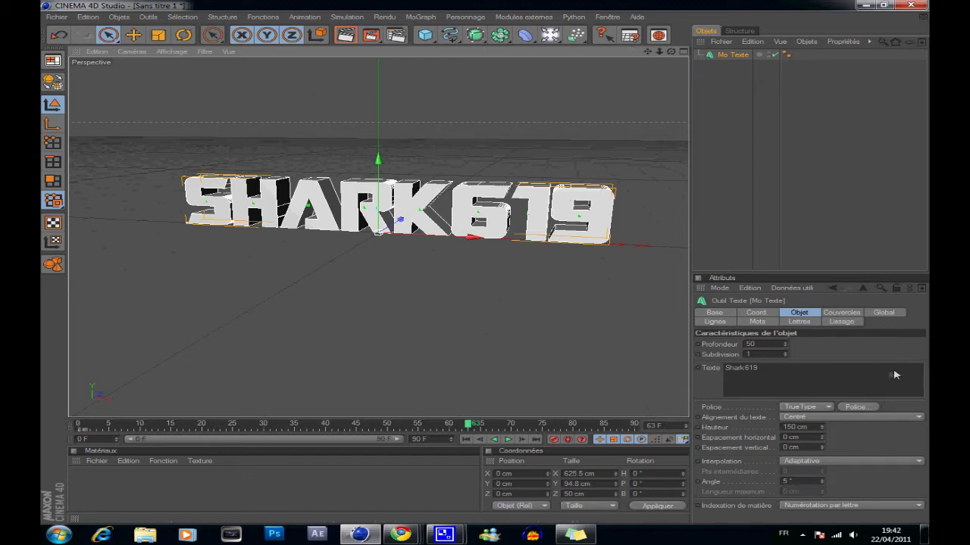
Animate the text's rotation with a key at frame 0 and another at frame 42, turned to a heading of about -1070°
click(184, 35)
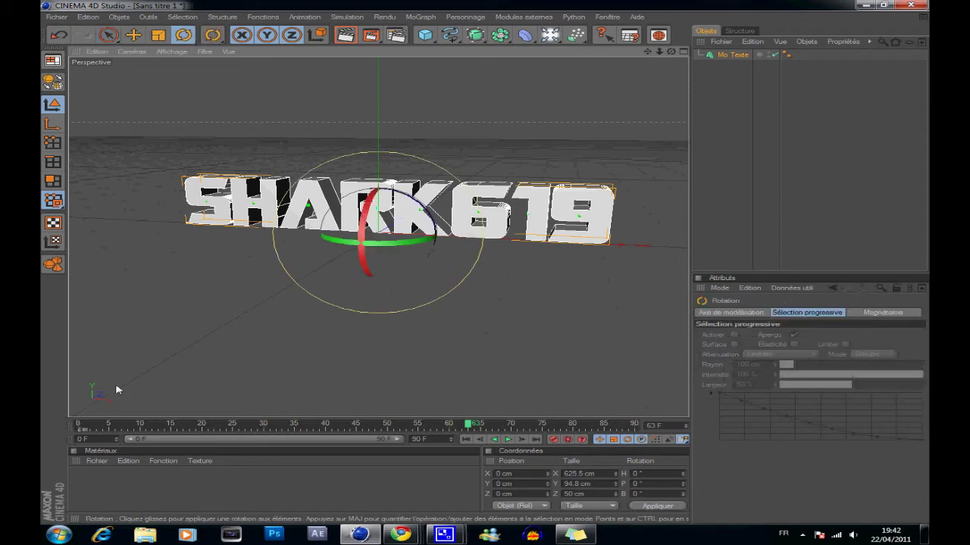
click(493, 439)
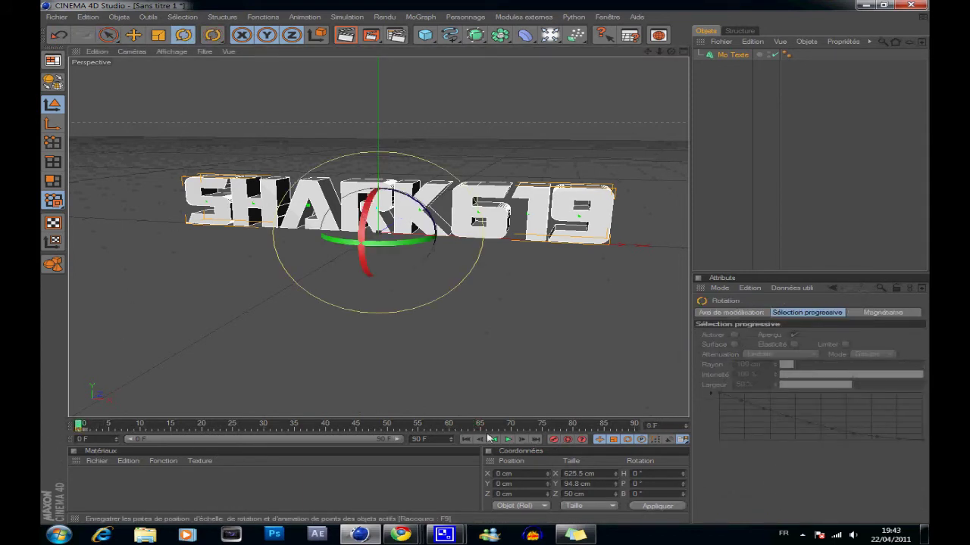
drag(79, 425, 338, 425)
drag(428, 241, 454, 255)
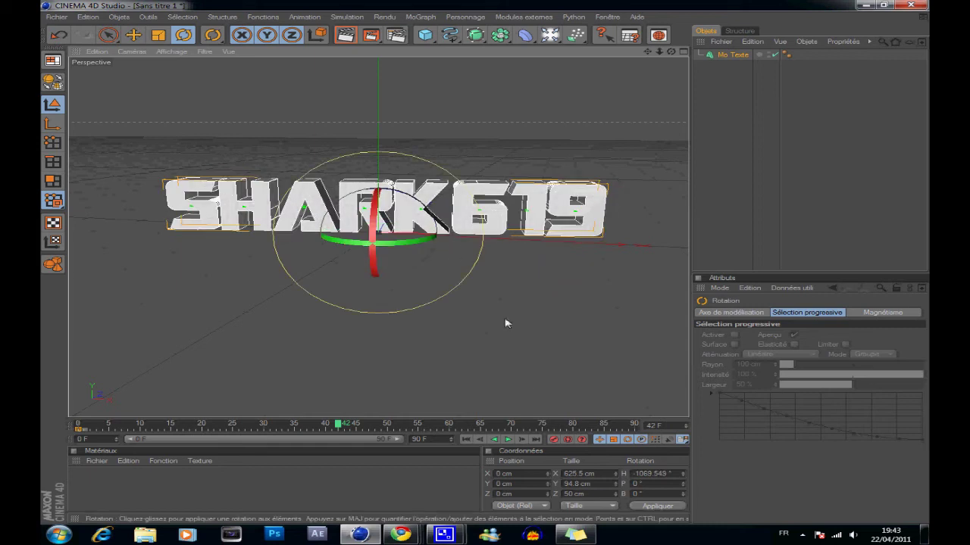
click(554, 439)
Play the rotation animation from frame 0 to check it, and return to the first frame
drag(338, 425, 58, 424)
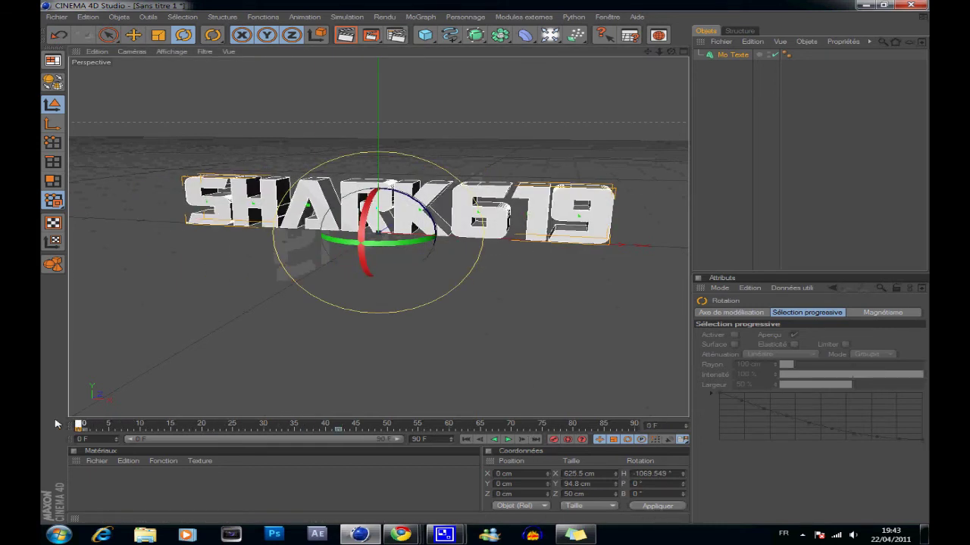
click(508, 439)
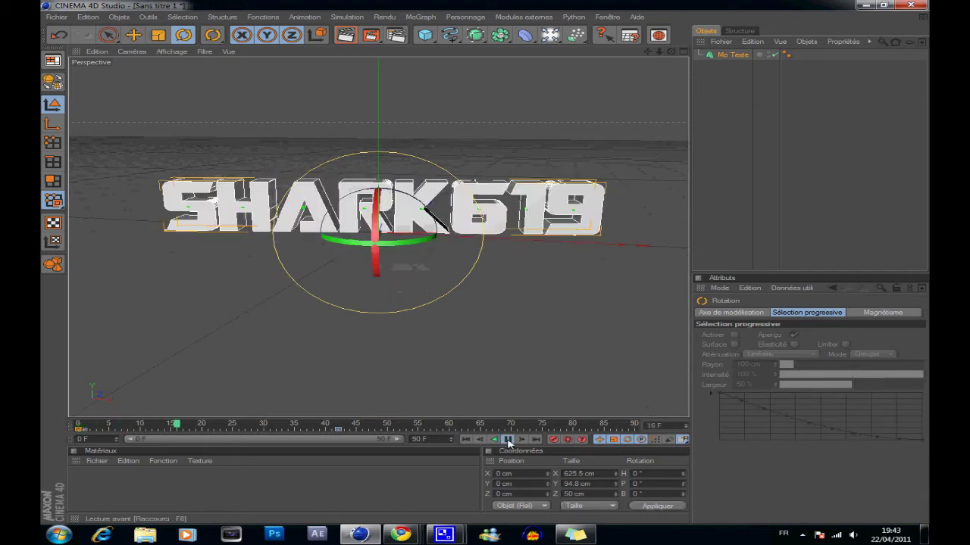
click(508, 439)
click(465, 440)
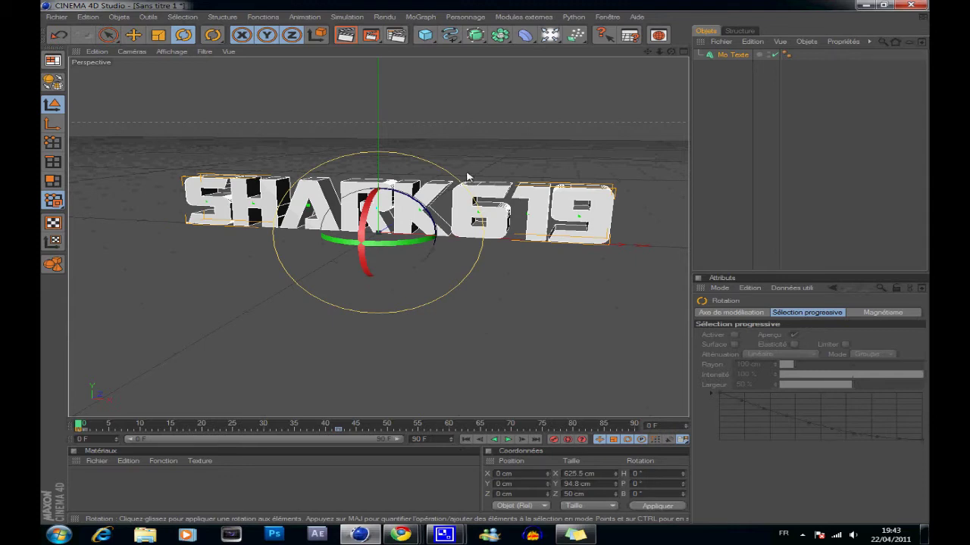
Set the render output to the HDV/HDTV 720 29.97 preset and its frame range to all frames (Toutes les images)
click(396, 35)
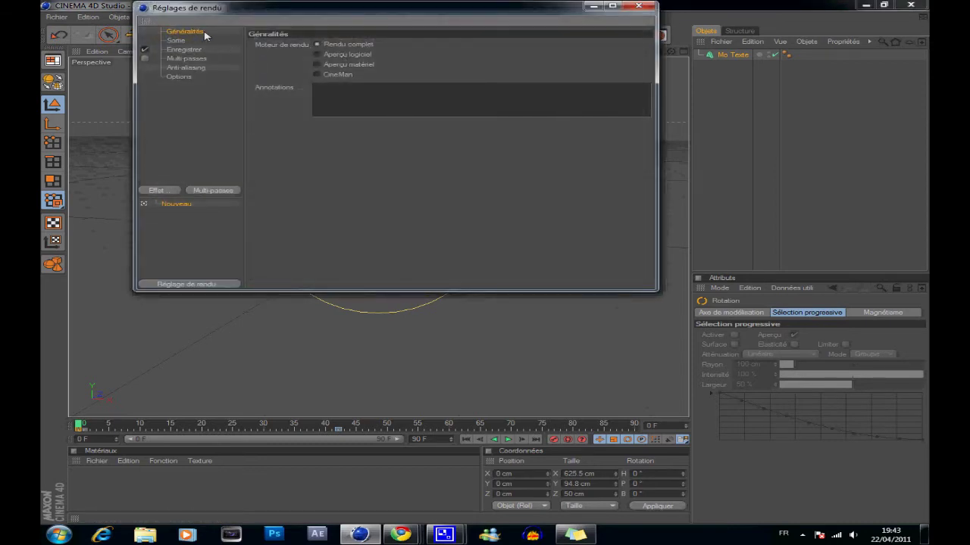
click(180, 41)
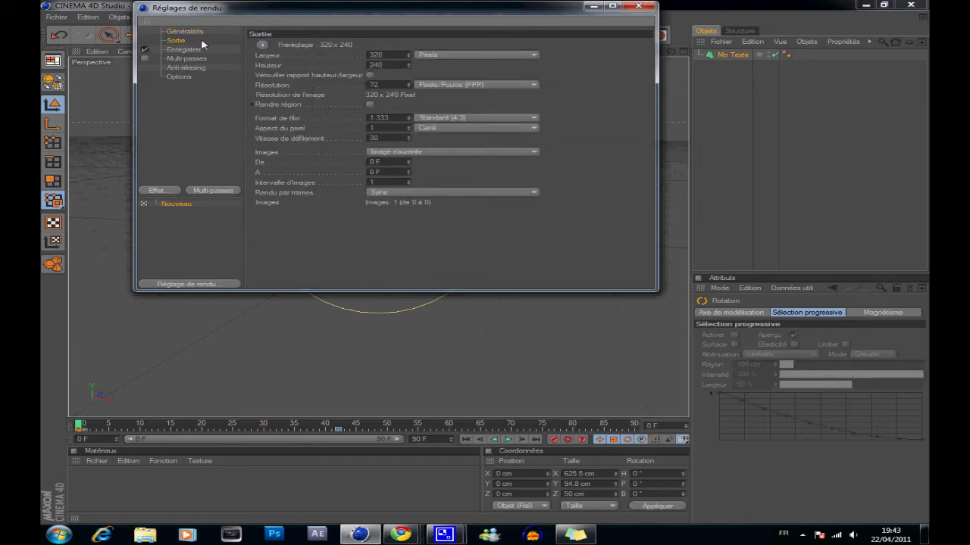
click(263, 46)
mouse_move(291, 57)
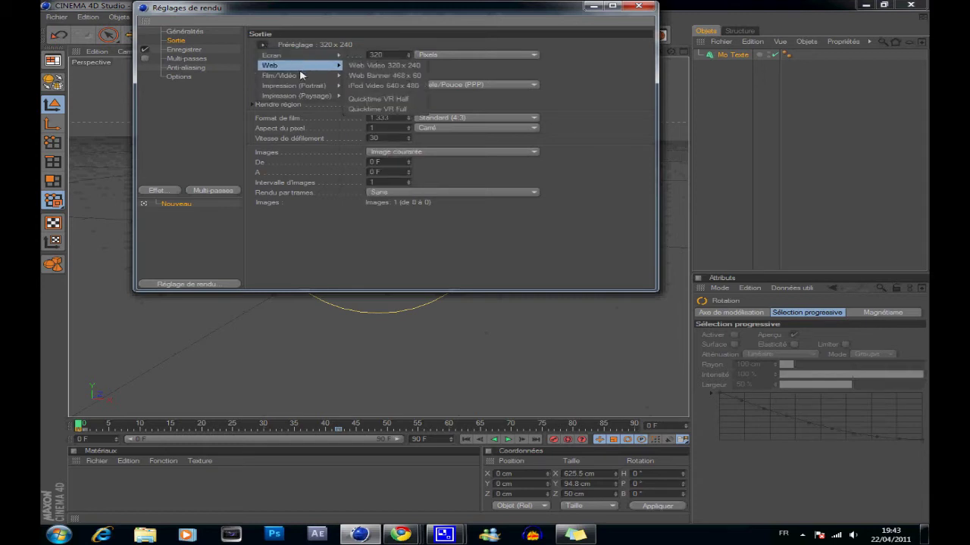
mouse_move(315, 71)
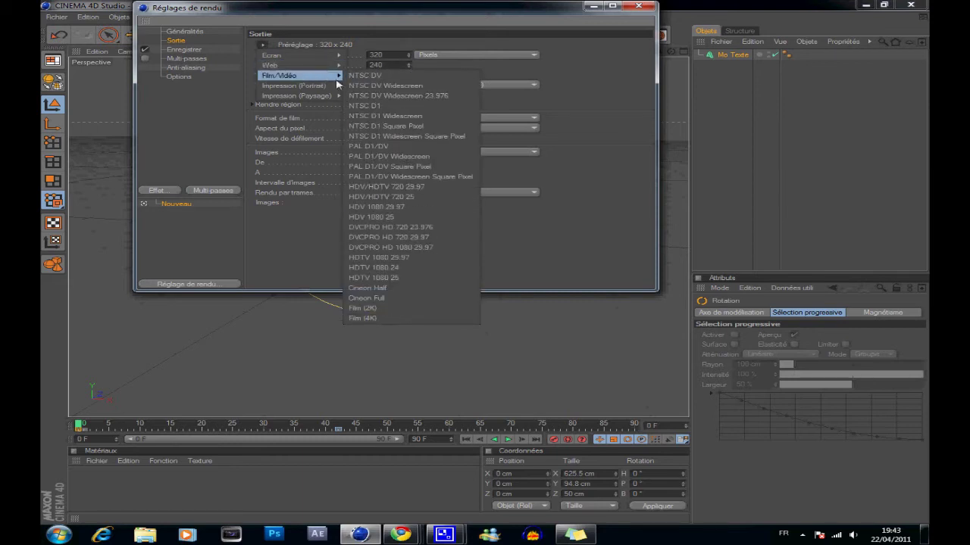
click(423, 191)
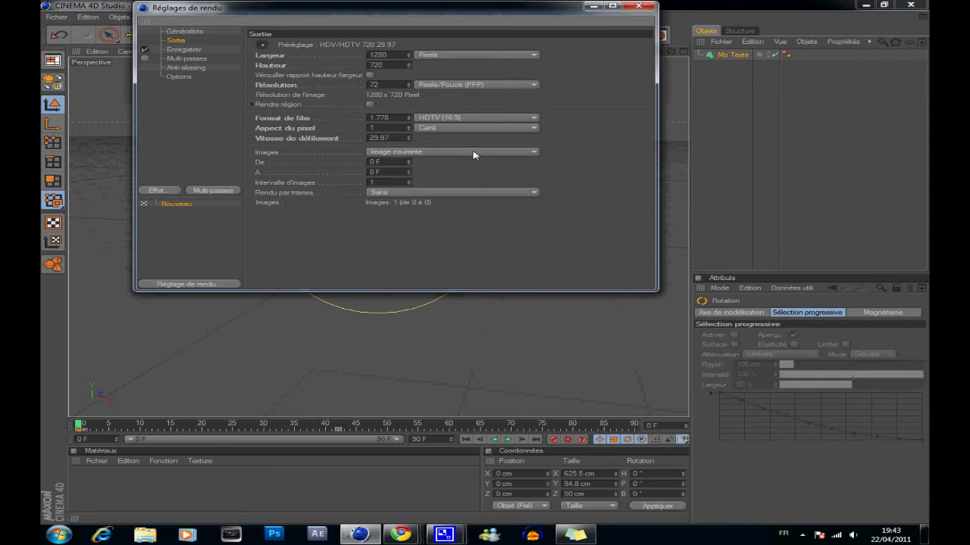
click(393, 153)
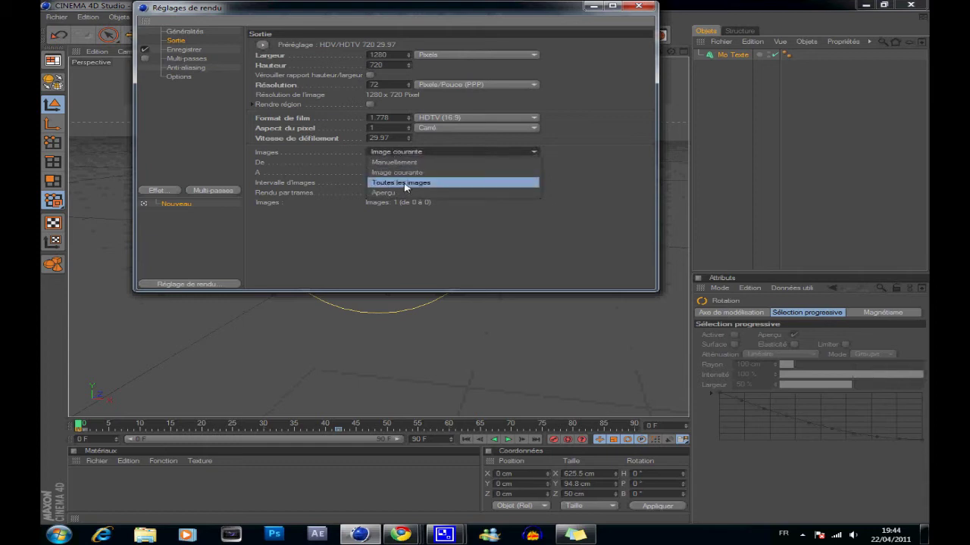
click(402, 183)
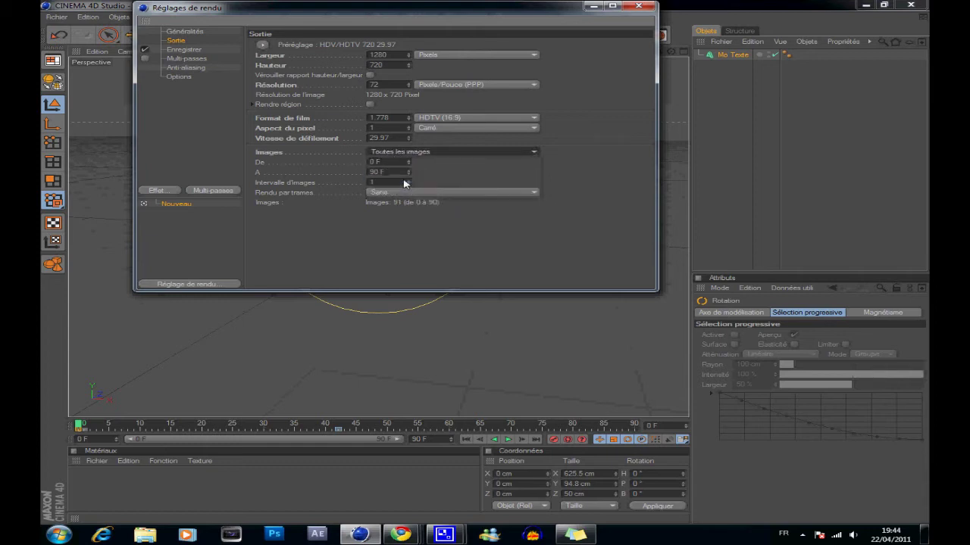
Set the render to save to the Desktop as "grfe" in Film AVI format
click(184, 50)
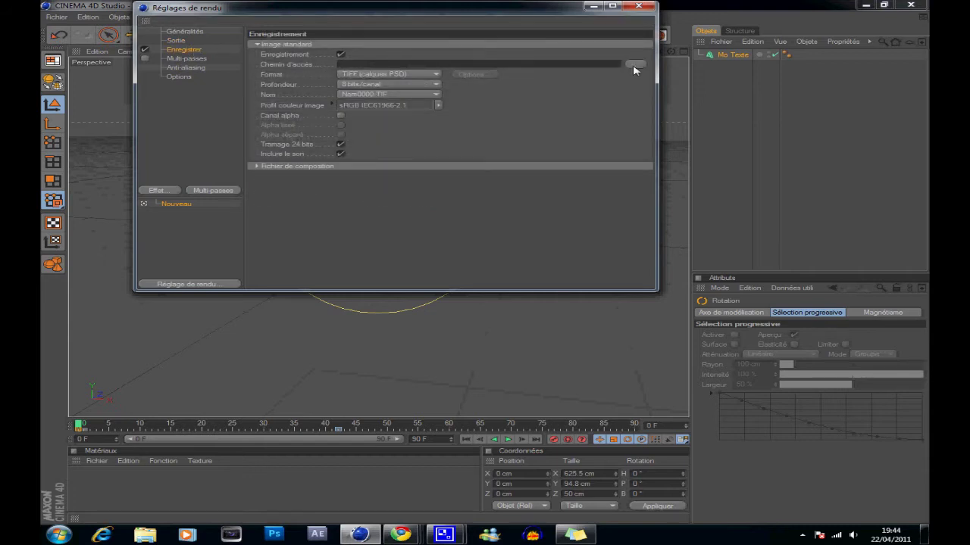
click(635, 66)
text(grfe)
click(461, 271)
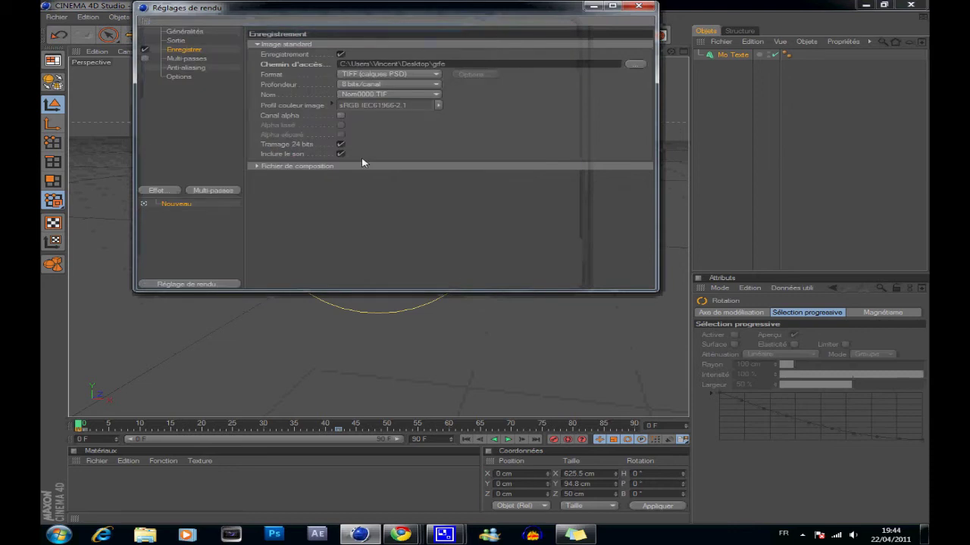
click(385, 77)
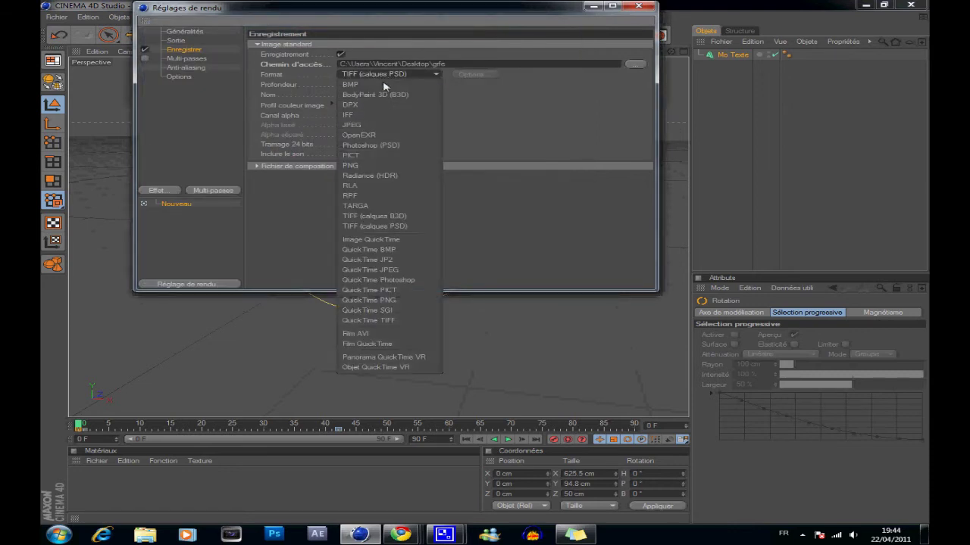
click(391, 335)
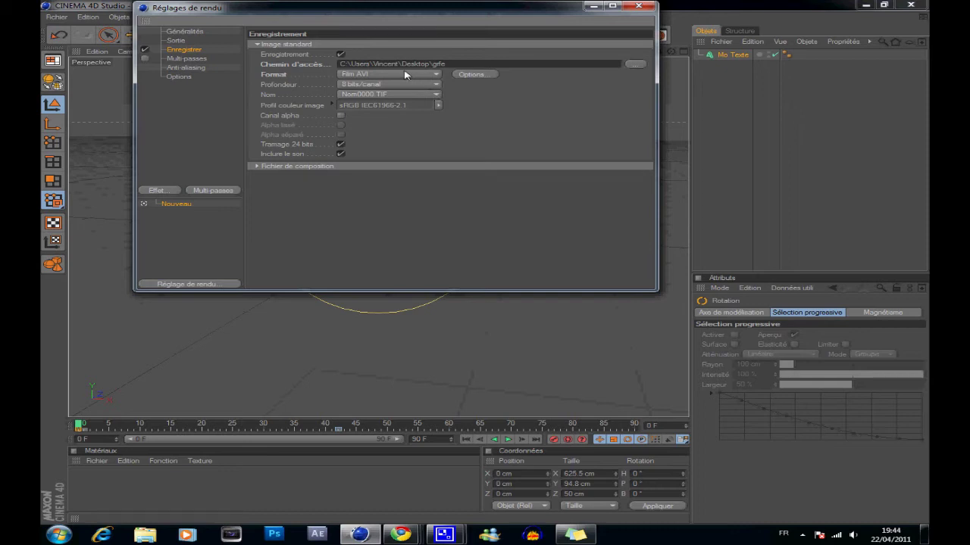
Set the render's anti-aliasing to Au mieux with the Animation filter and a minimum level of 2x2
click(187, 59)
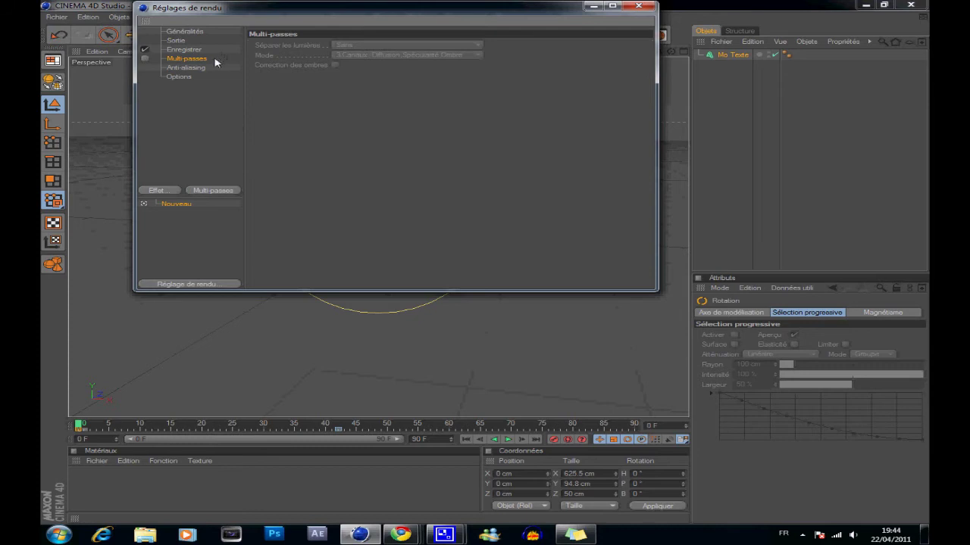
click(193, 68)
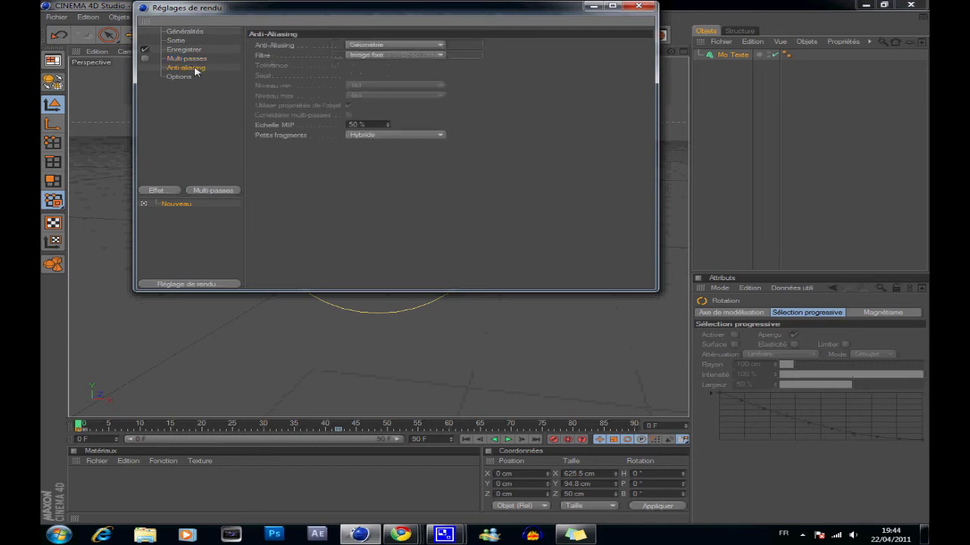
click(394, 45)
click(378, 76)
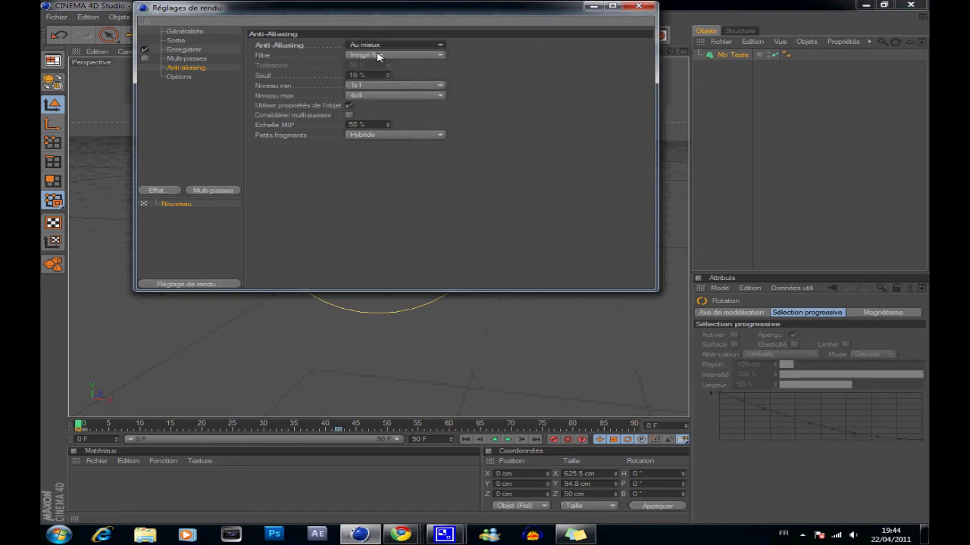
click(378, 56)
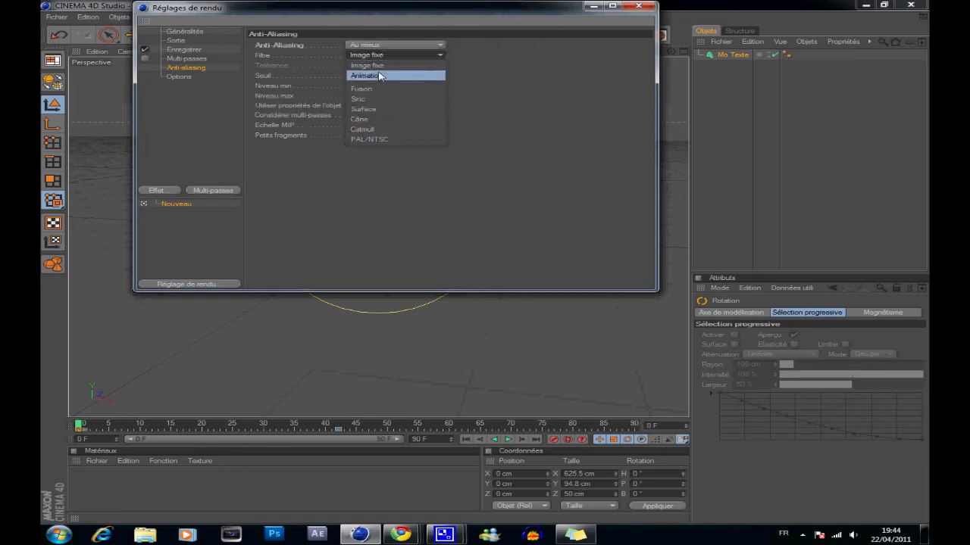
click(380, 77)
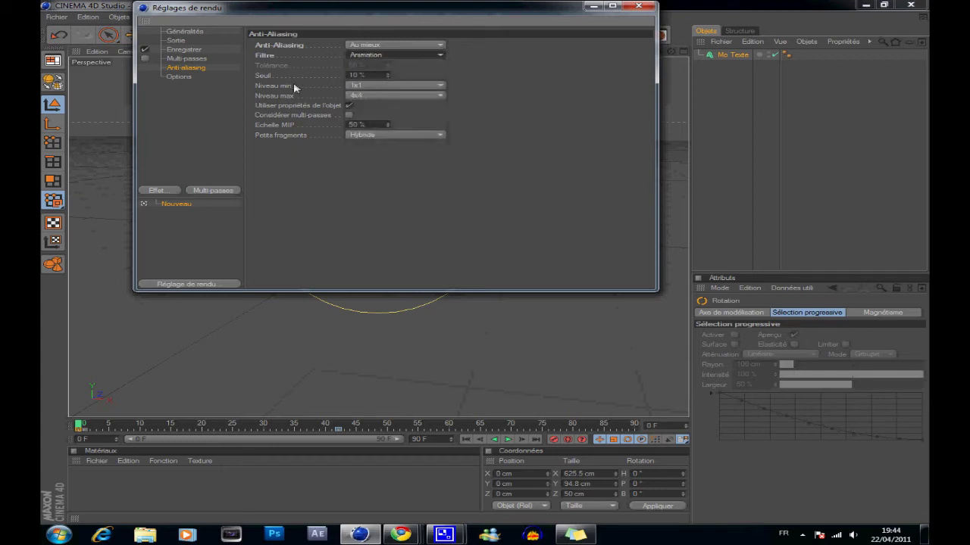
click(372, 89)
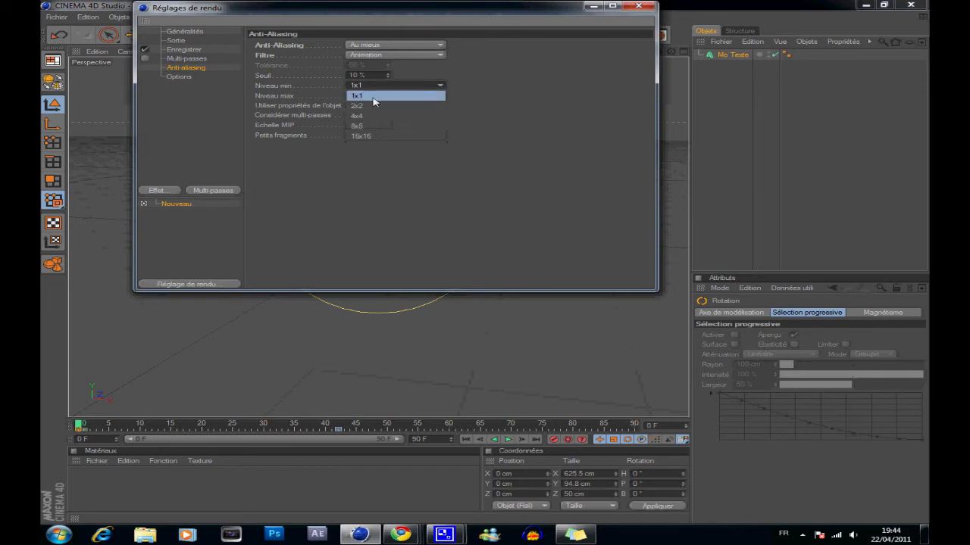
click(372, 106)
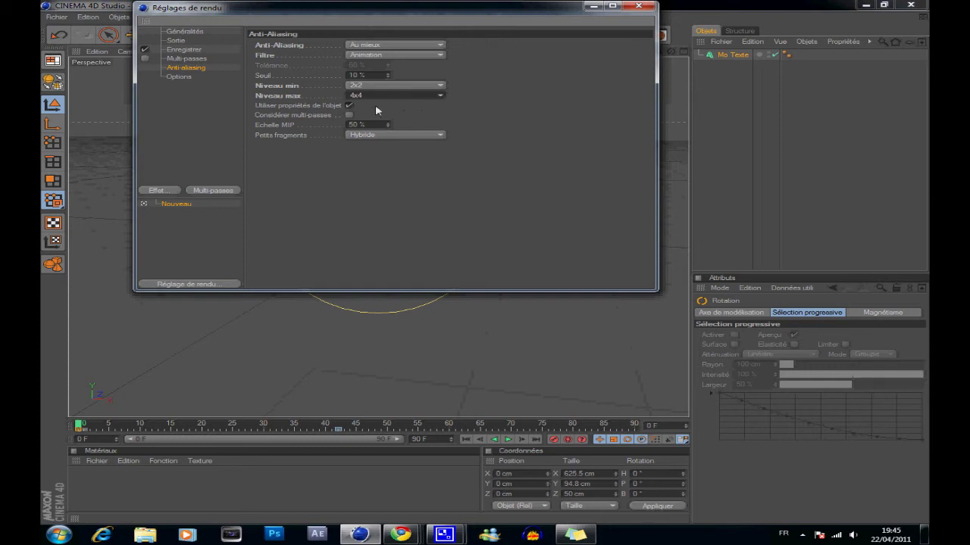
click(639, 6)
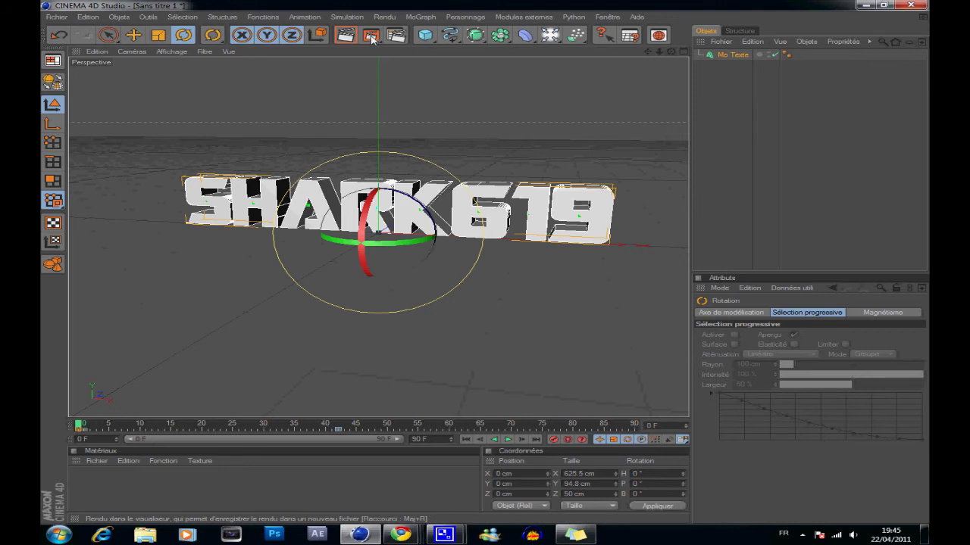
Render the text animation in the picture viewer and minimize the viewer while it renders
click(371, 36)
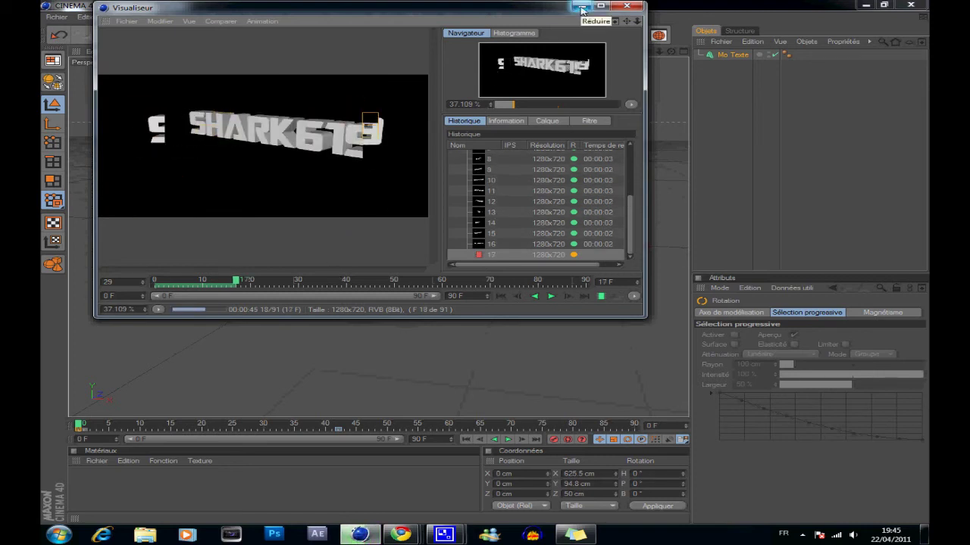
click(581, 7)
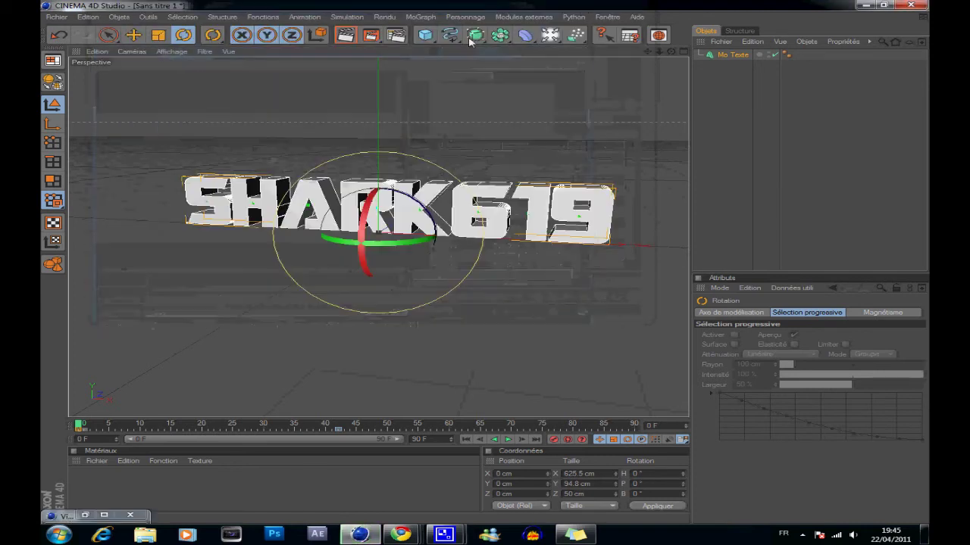
Apply the 1024 x 768 screen preset to the render output and set the height to 800 pixels
click(399, 36)
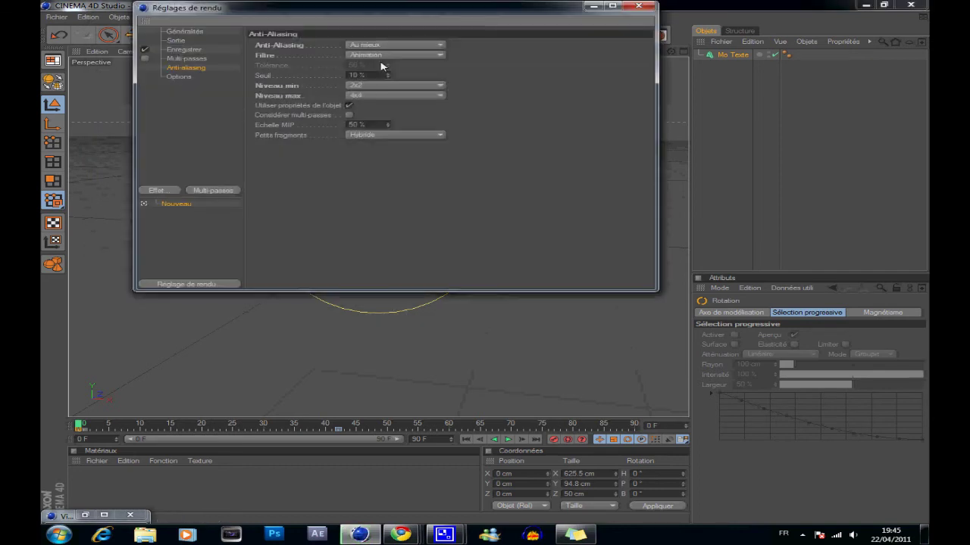
click(197, 31)
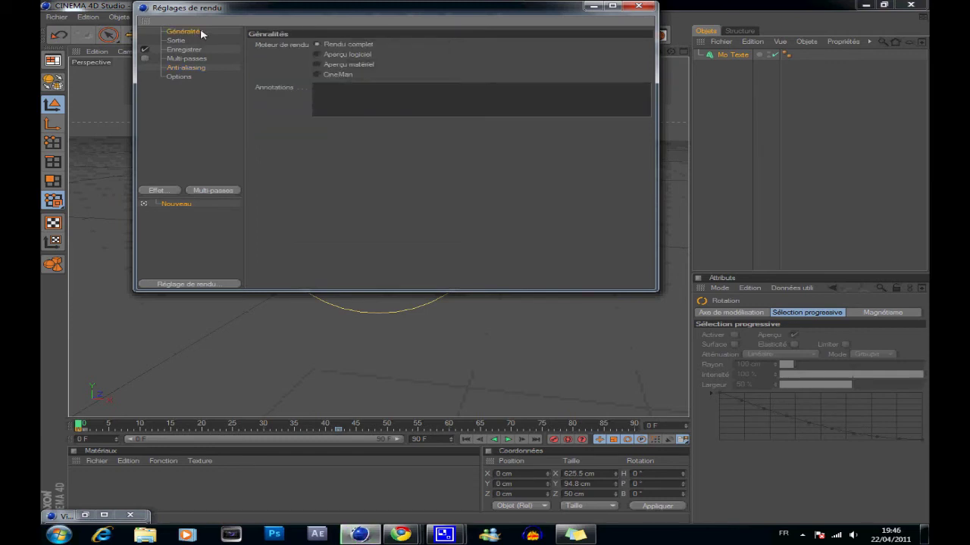
click(186, 40)
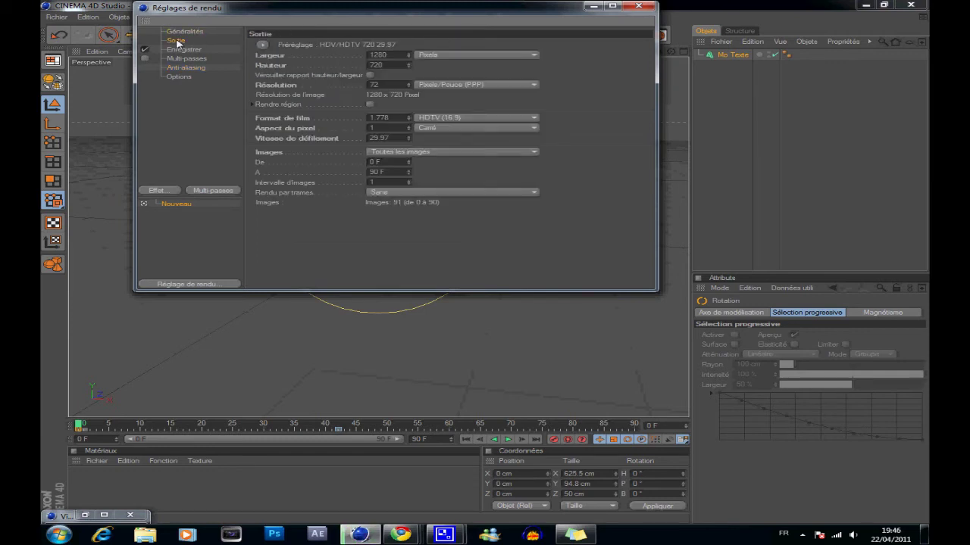
click(263, 46)
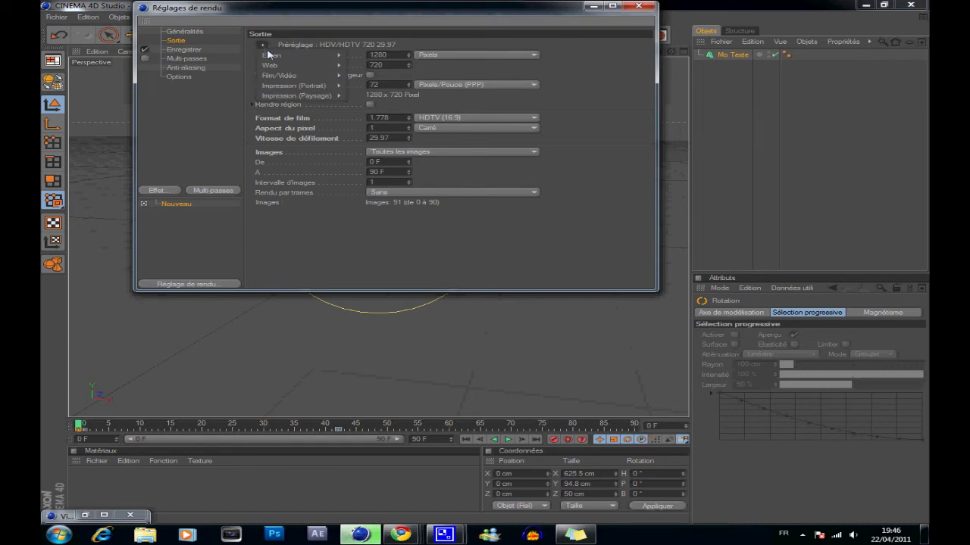
mouse_move(283, 57)
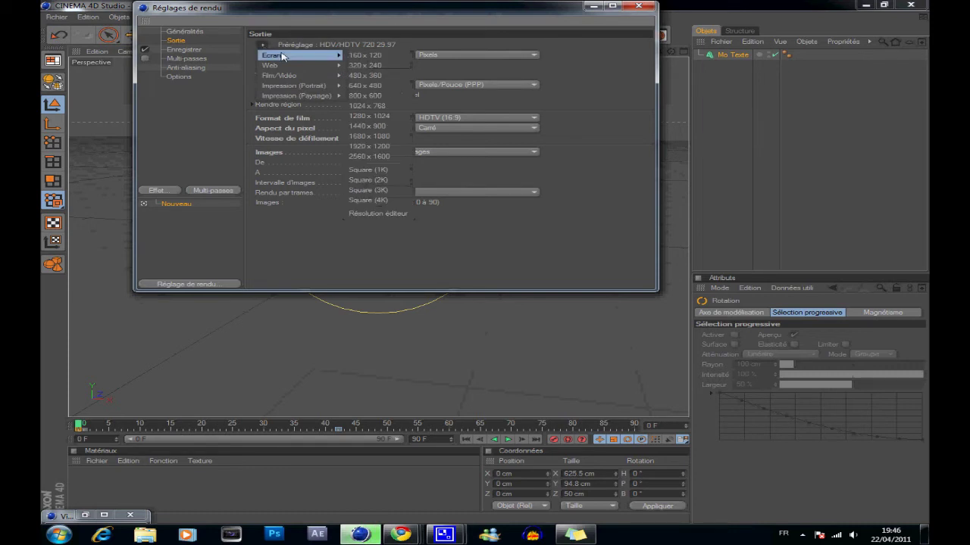
click(383, 108)
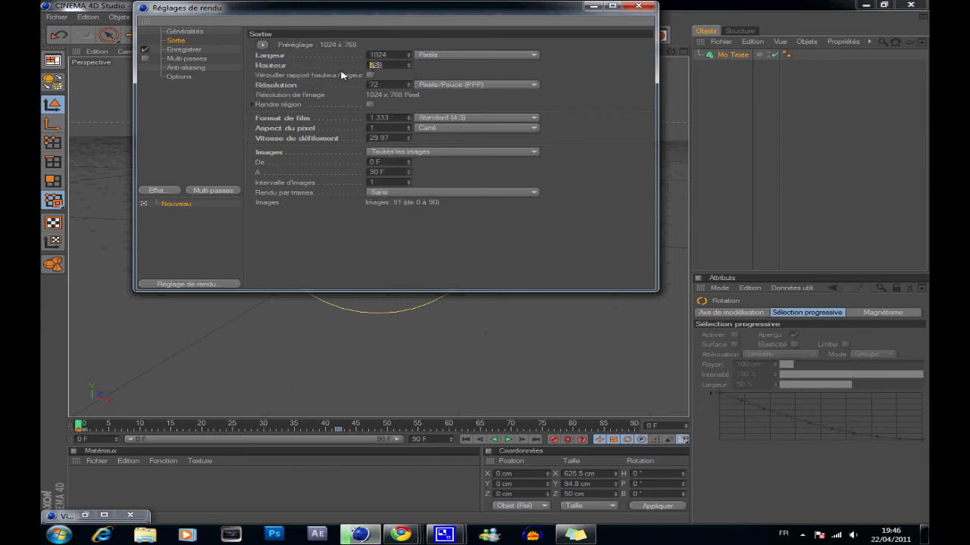
text(800)
Set the output film format to HDTV (16:9) and the frame range to the current image only (Image courante)
click(451, 119)
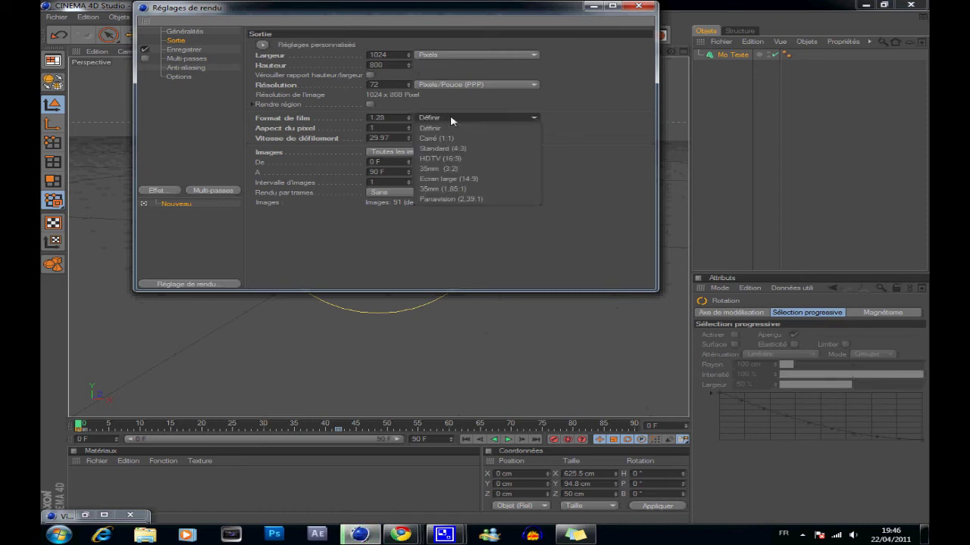
click(452, 159)
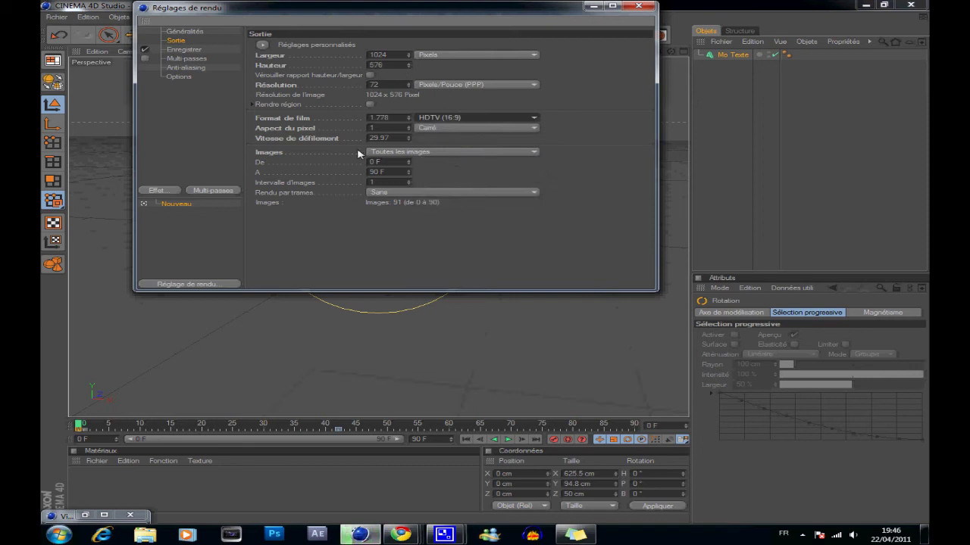
click(405, 154)
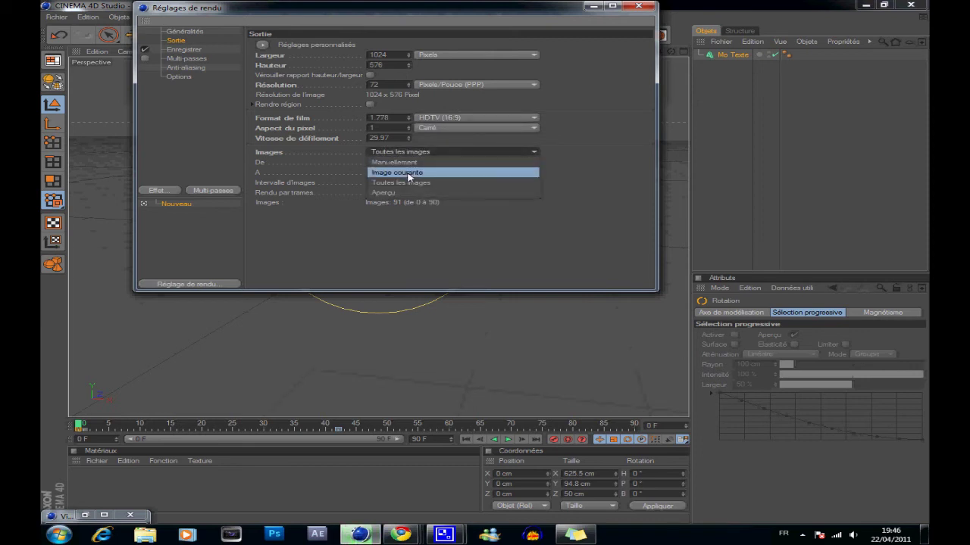
click(409, 175)
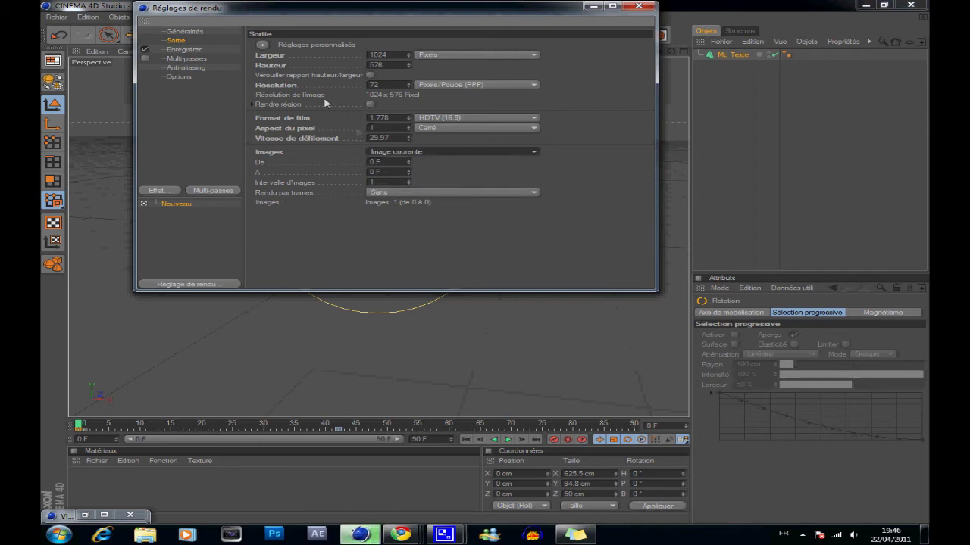
Set the render to save to the Desktop as "yt" in PNG format
click(184, 50)
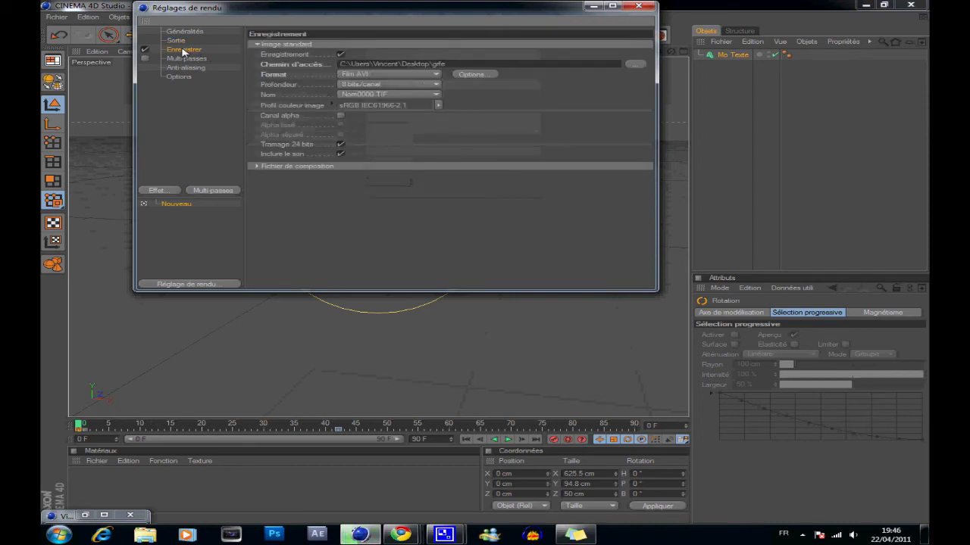
click(633, 65)
text(yt)
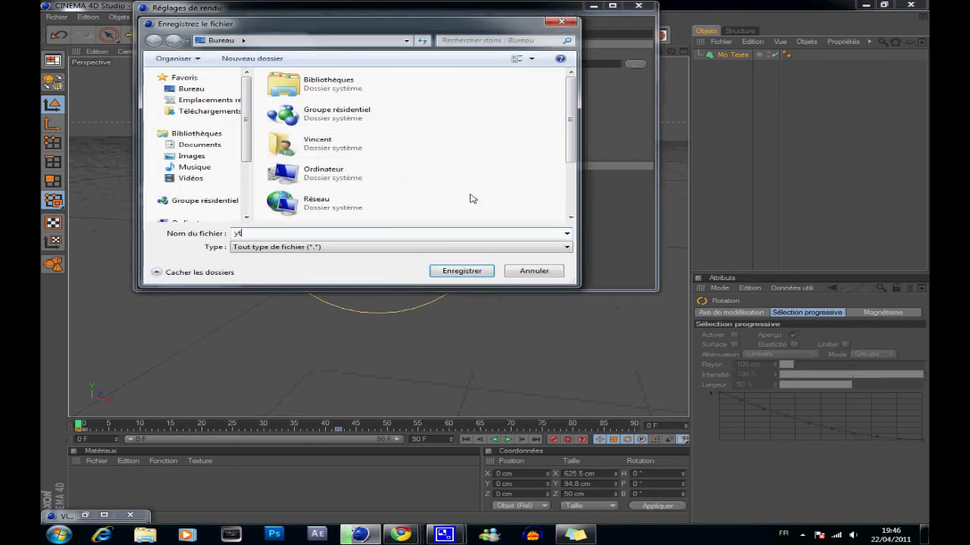
click(470, 273)
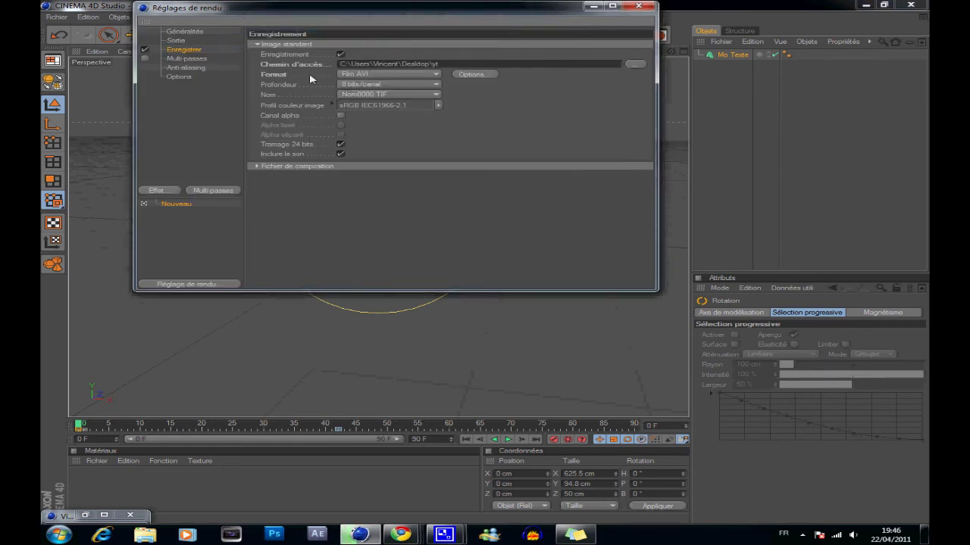
click(372, 76)
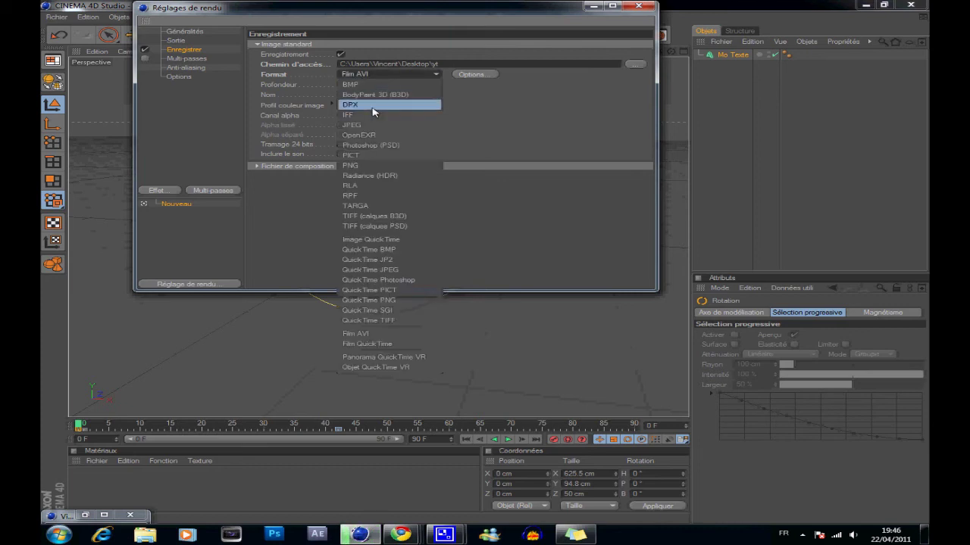
click(372, 167)
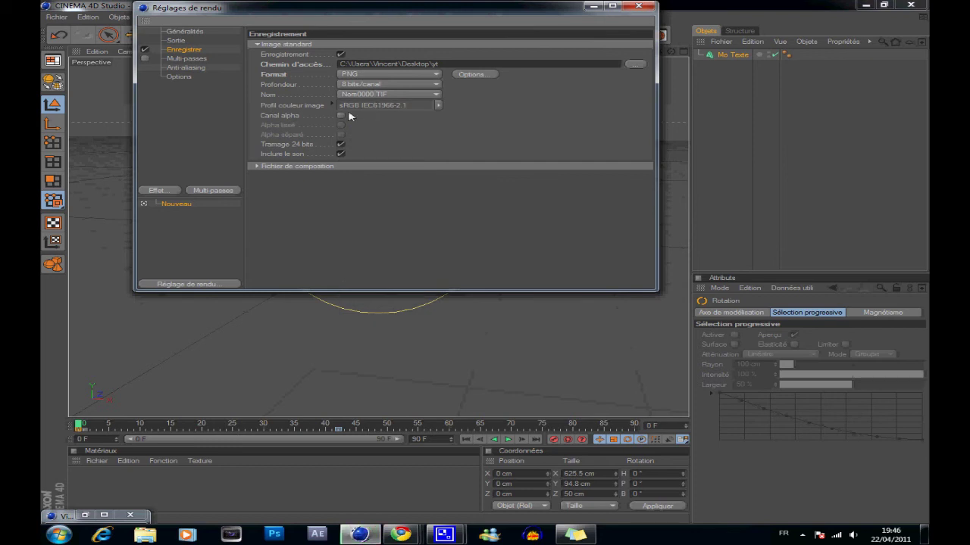
Change the anti-aliasing filter to Image fixe and close the render settings
click(190, 68)
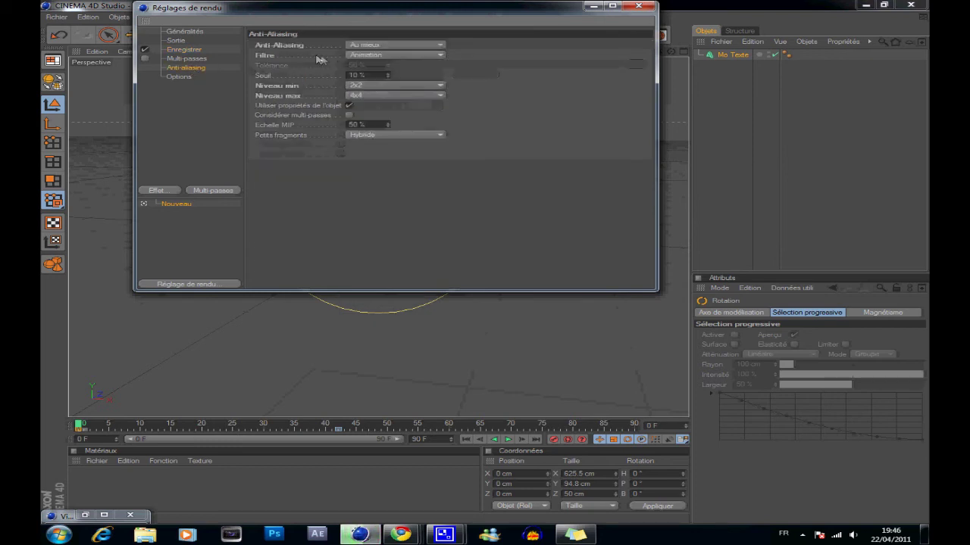
click(366, 56)
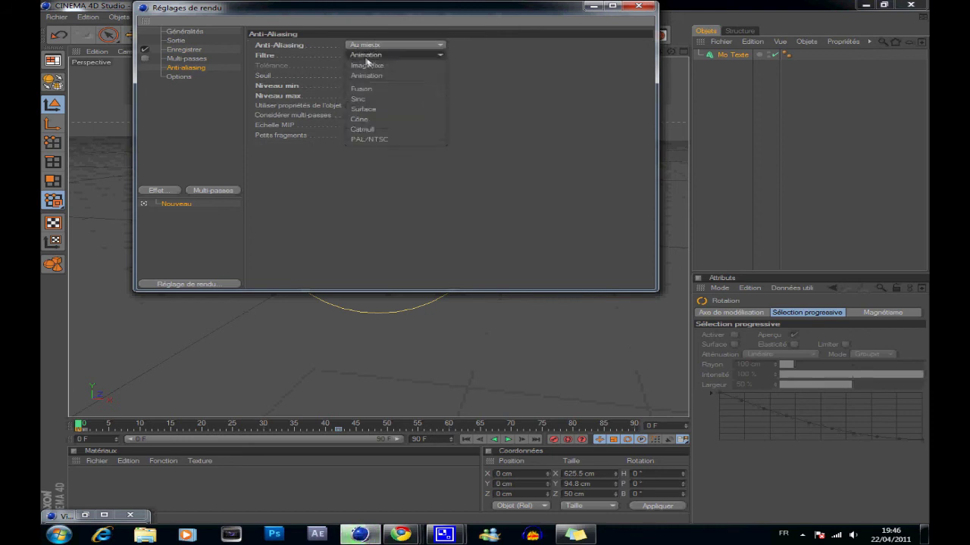
click(372, 66)
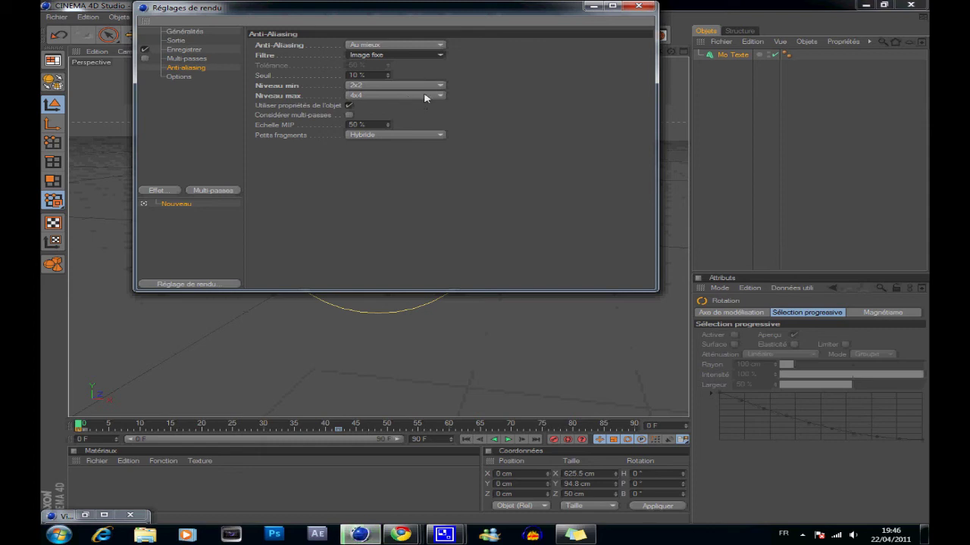
click(638, 6)
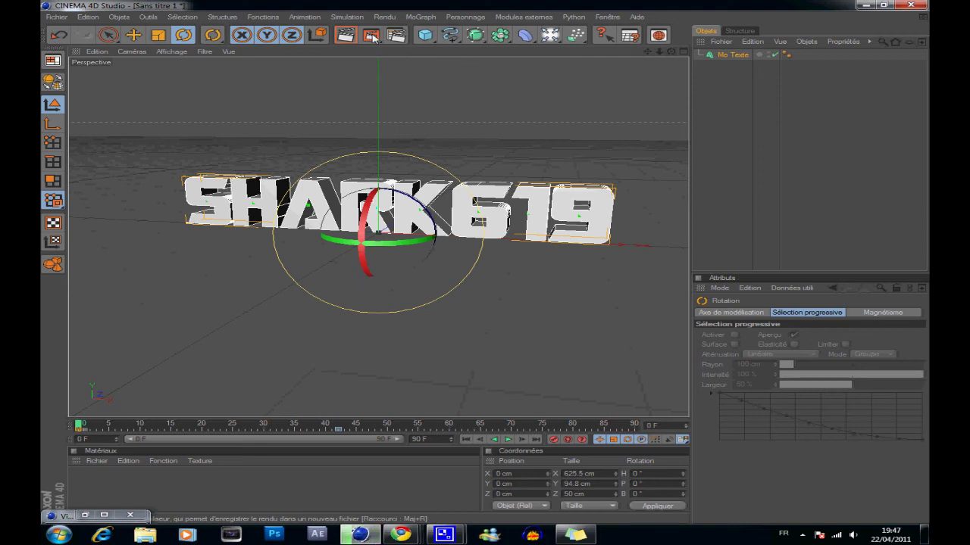
Restore the minimized picture viewer to check the animation render, and close it
click(101, 516)
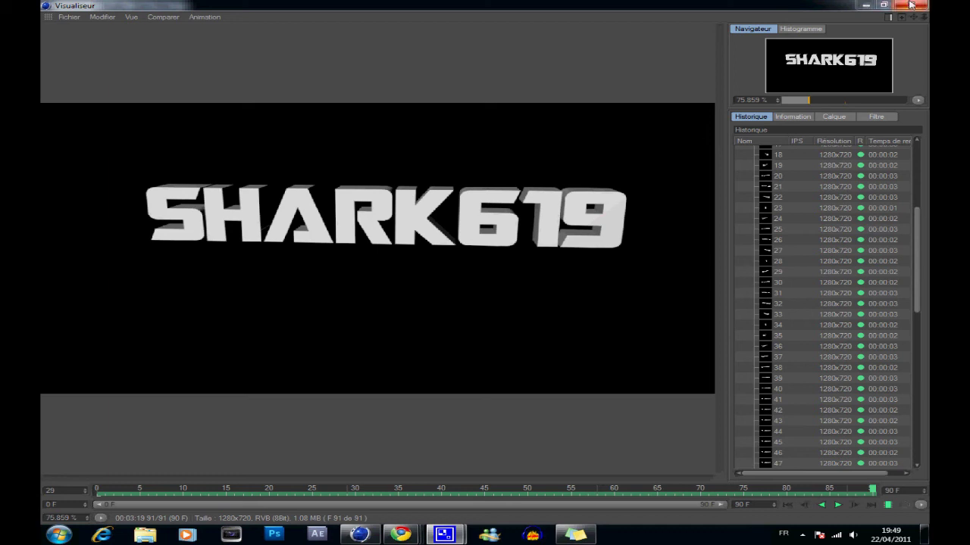
click(912, 5)
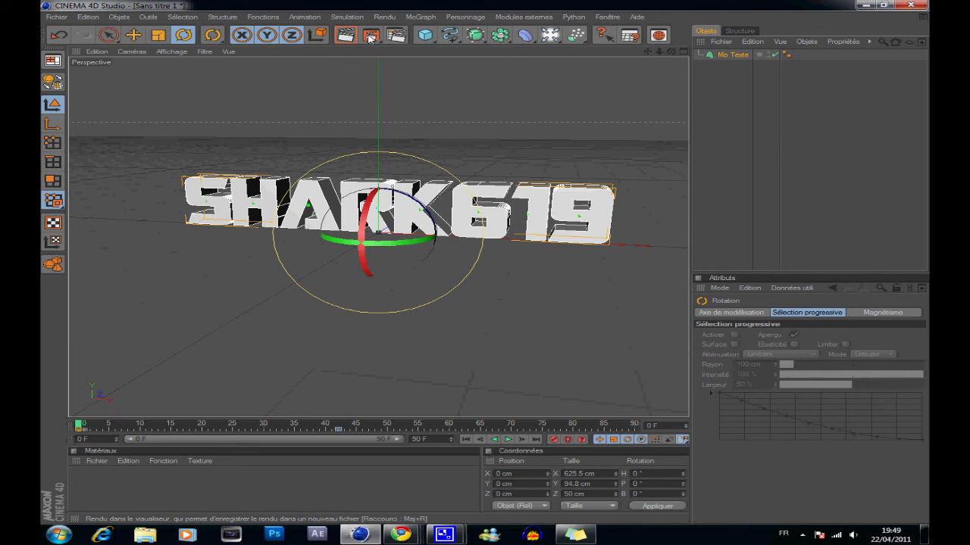
Add a light and move it above and behind the final 9, at about X 304, Y 257, Z 152 cm
click(547, 41)
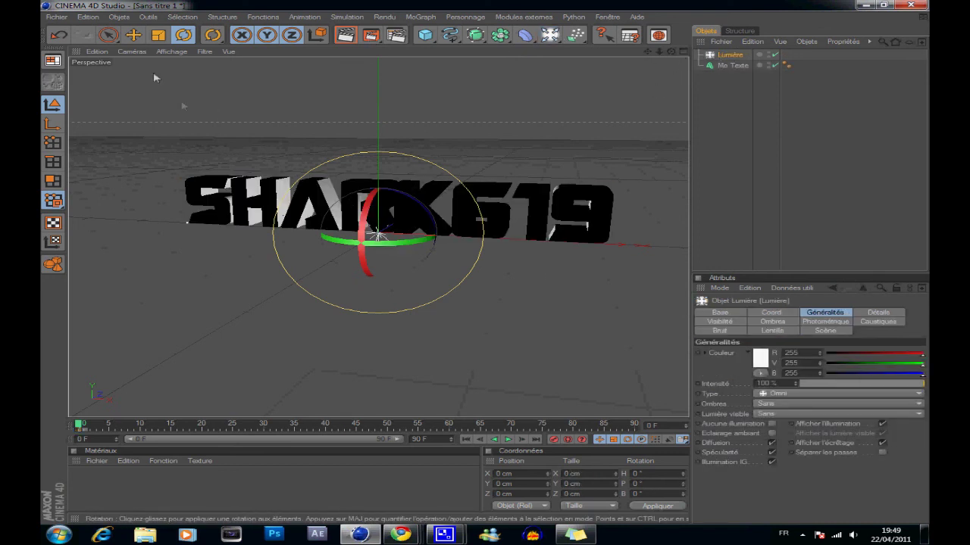
click(133, 35)
drag(376, 234, 610, 93)
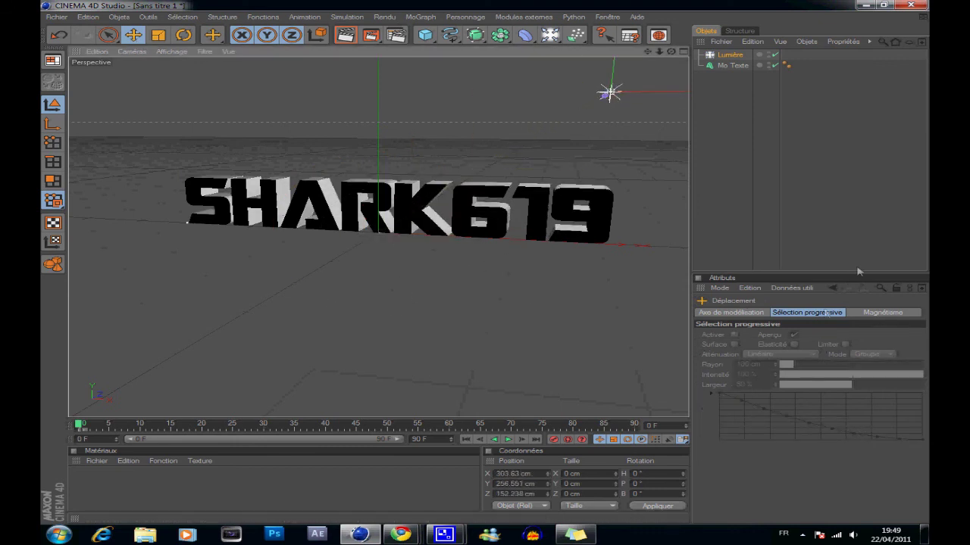
Set the light's lens effect glow (Lueur) to Bleu 2 and deselect the light
click(730, 56)
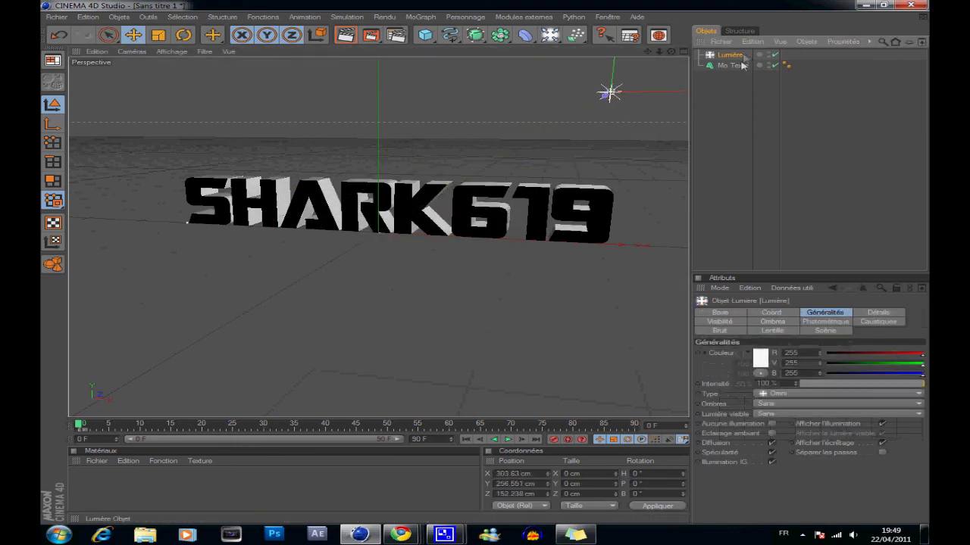
click(772, 331)
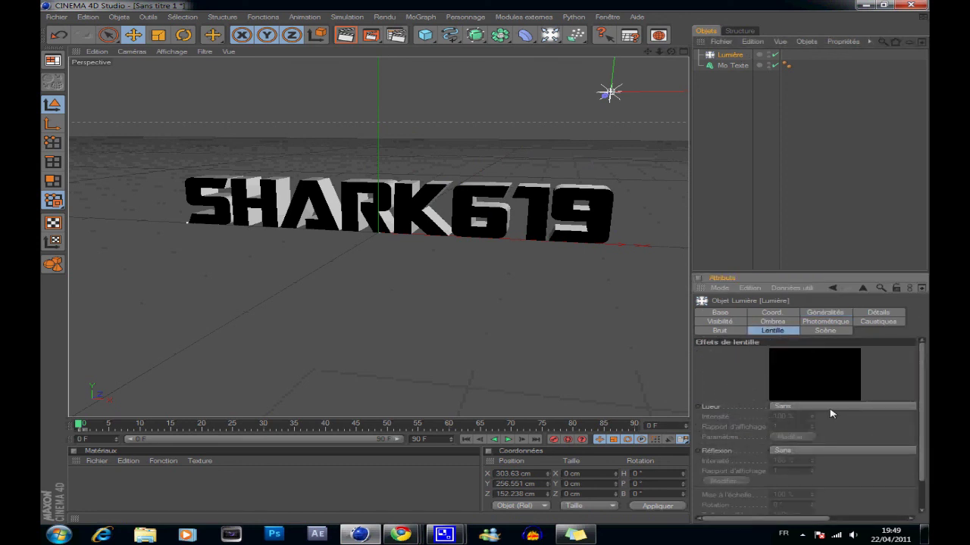
click(781, 405)
click(719, 356)
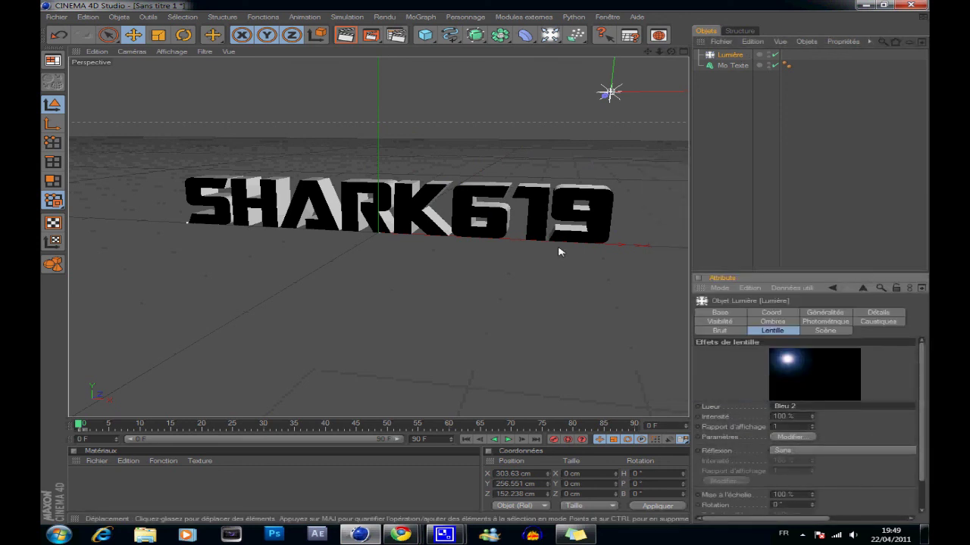
click(576, 265)
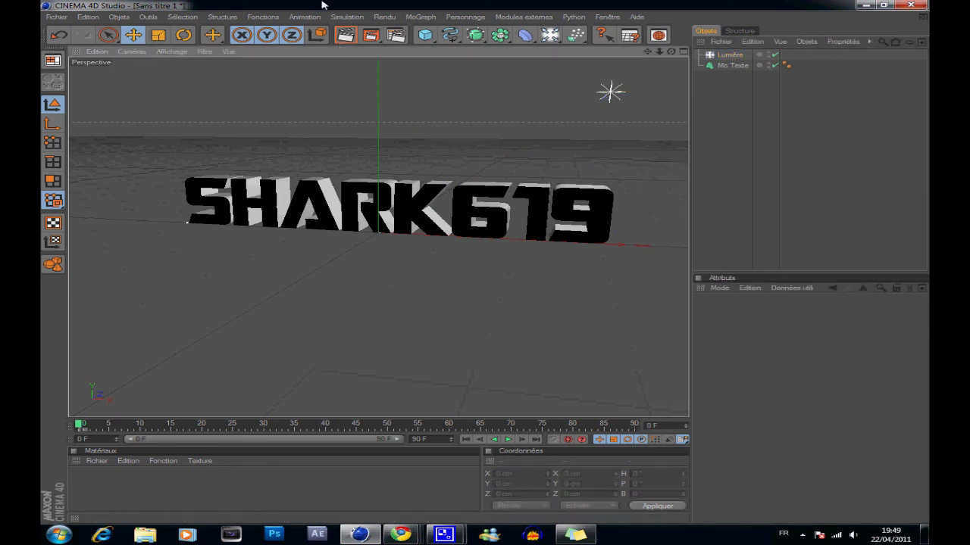
Render the current frame in the picture viewer, close the viewer and minimize the main window to reach the desktop
click(370, 34)
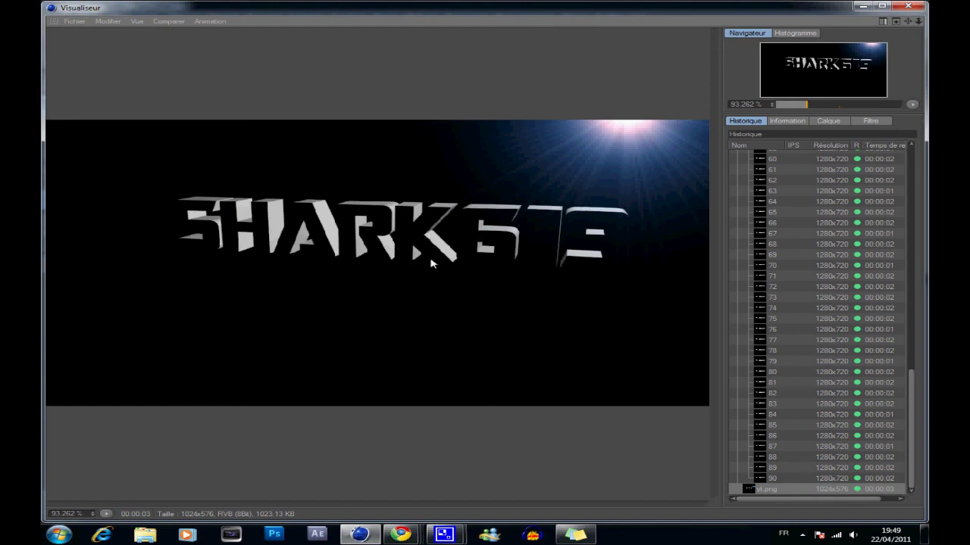
click(906, 8)
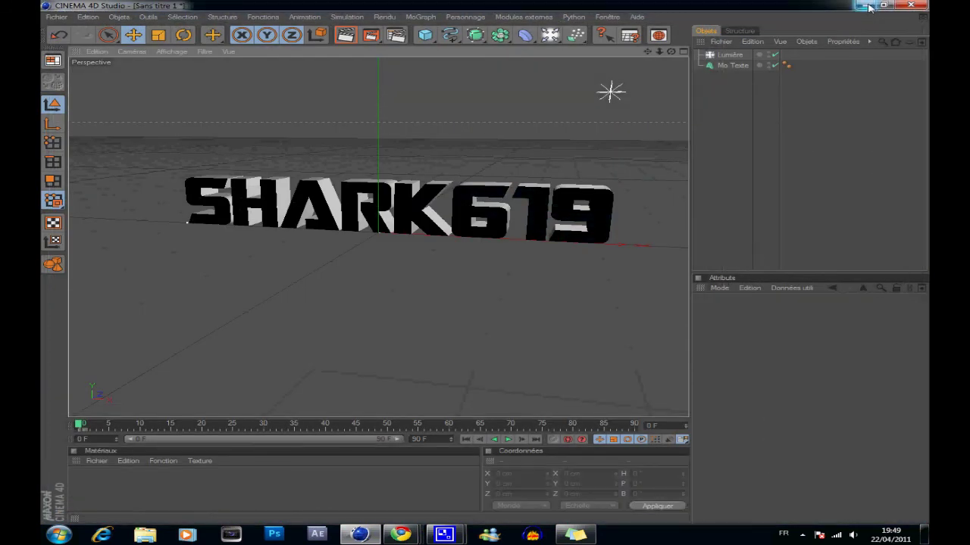
click(868, 6)
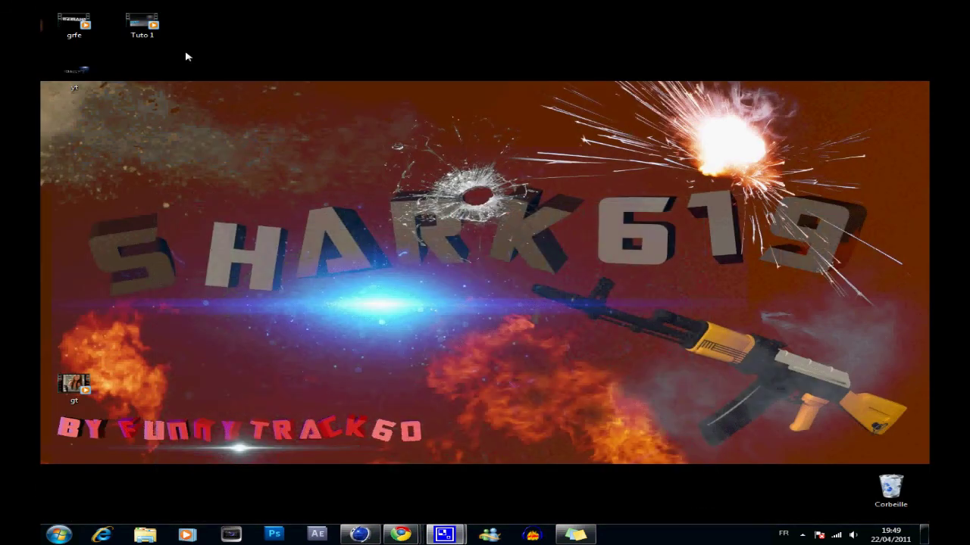
Play the rendered "grfe" video and view the "yt" image from the desktop, closing each one after checking it
drag(82, 29, 350, 186)
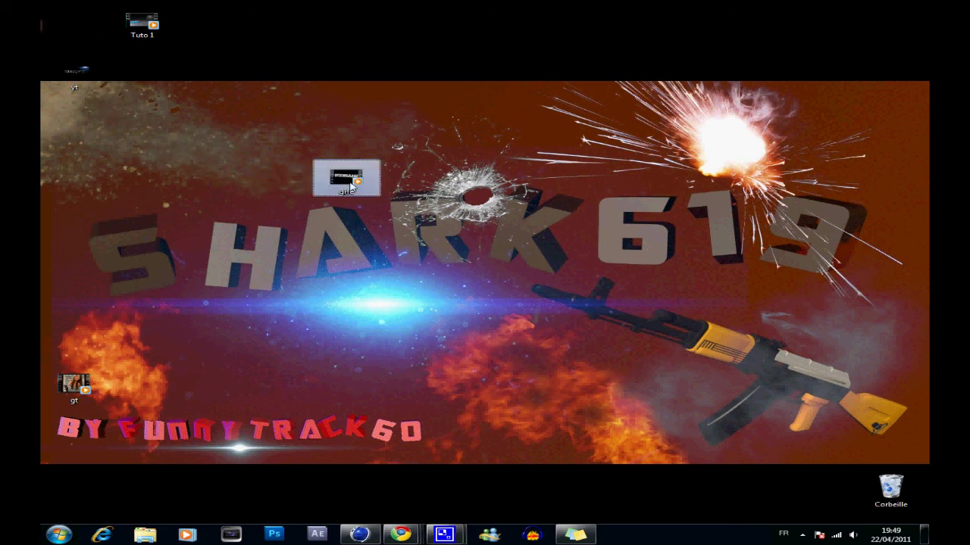
double_click(349, 182)
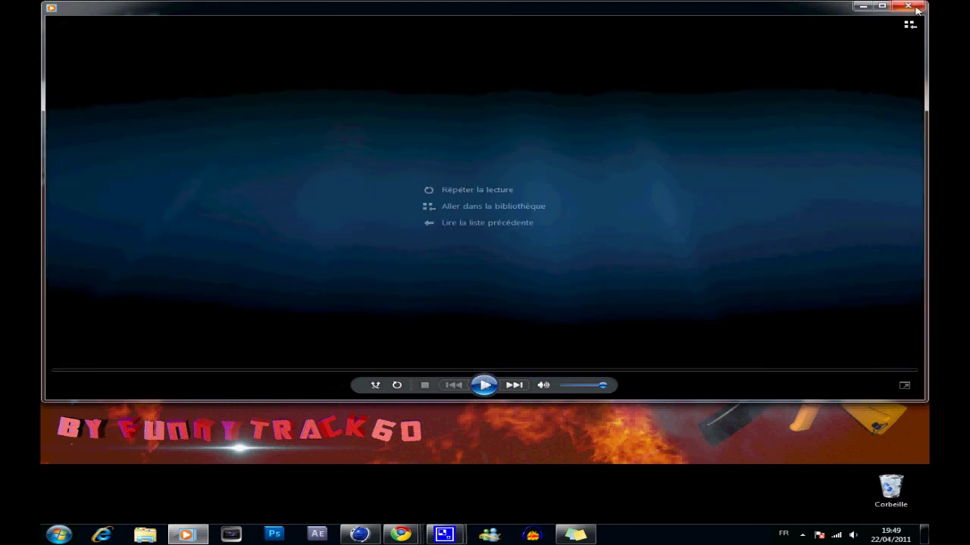
click(907, 6)
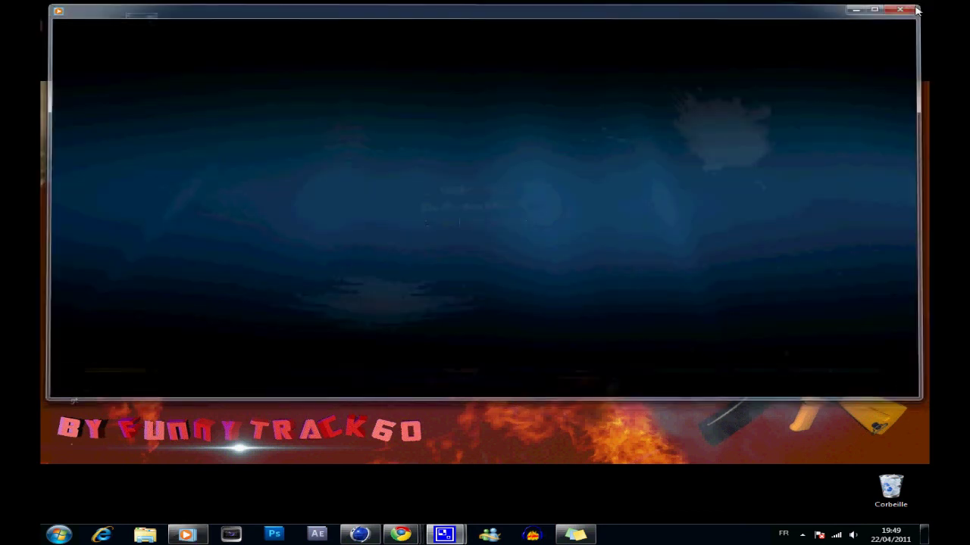
double_click(74, 74)
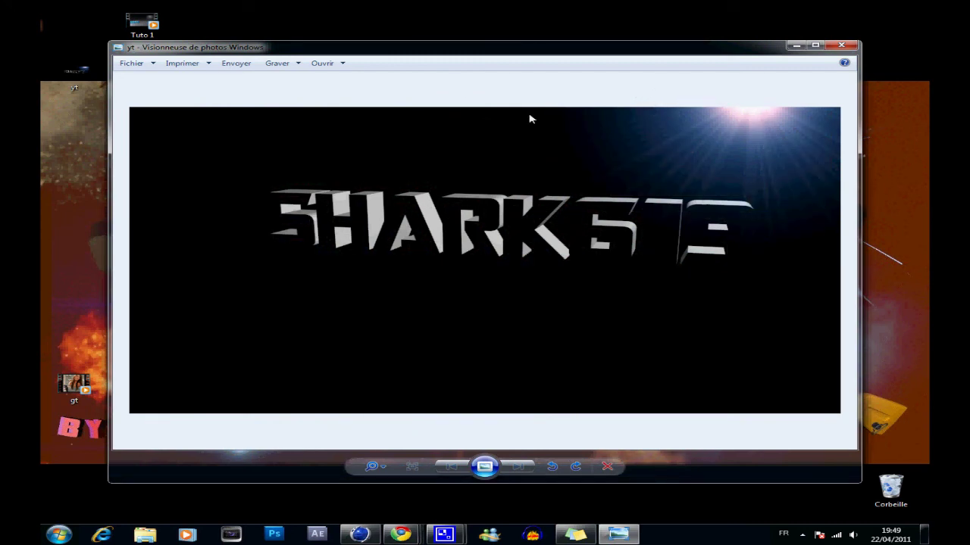
click(841, 46)
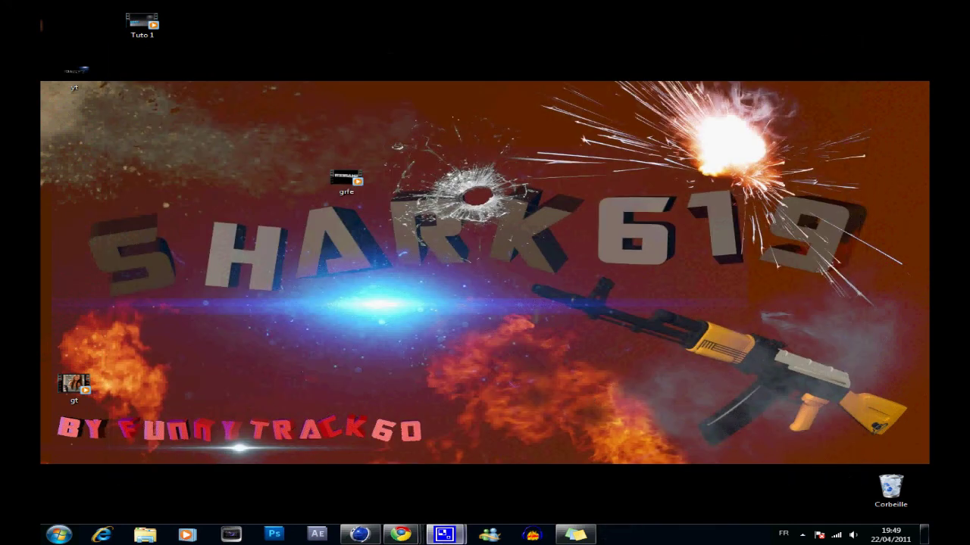